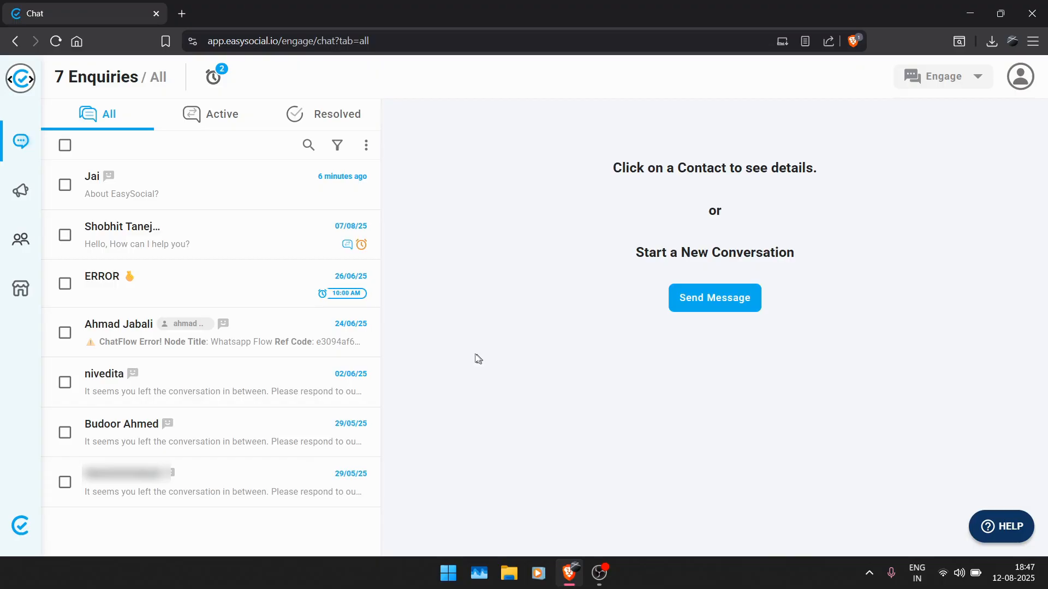
Step: In the conversation dated 07/08/25, choose the initiate_conversation template to send and enable its automatic re-sending
click(200, 241)
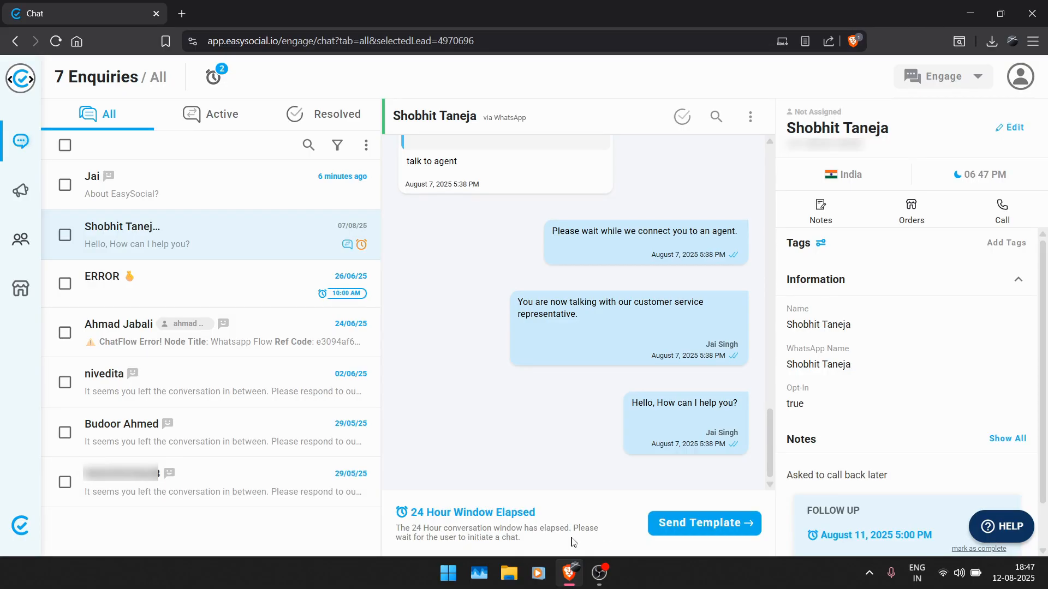
click(680, 525)
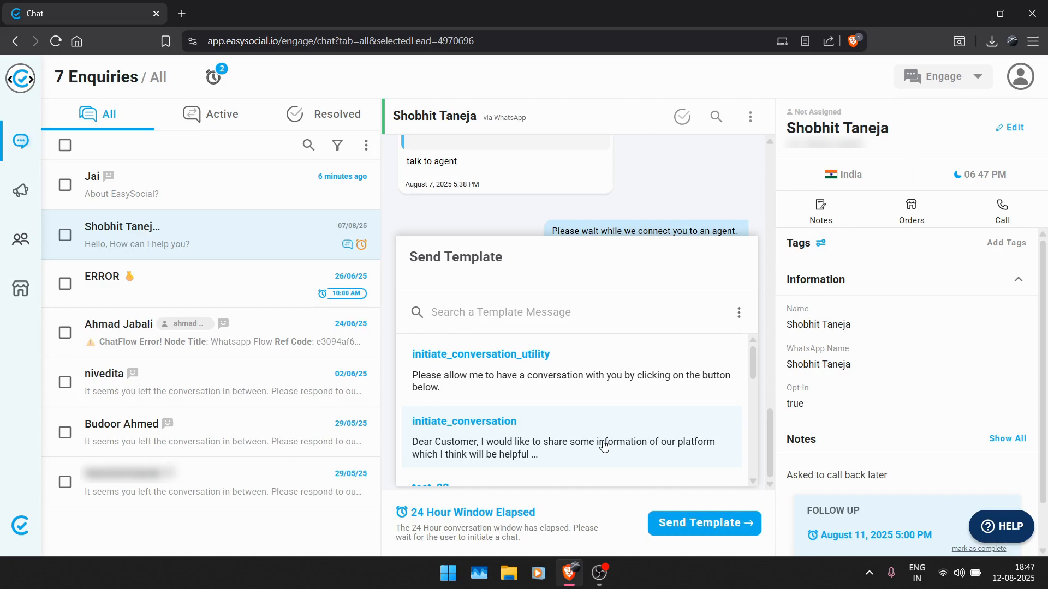
click(604, 446)
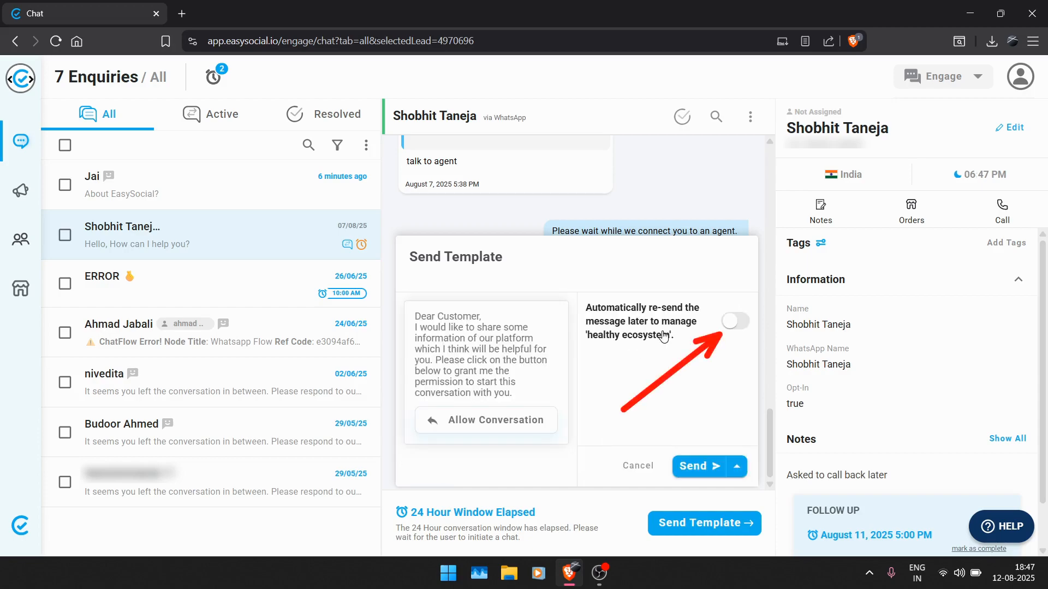
click(734, 323)
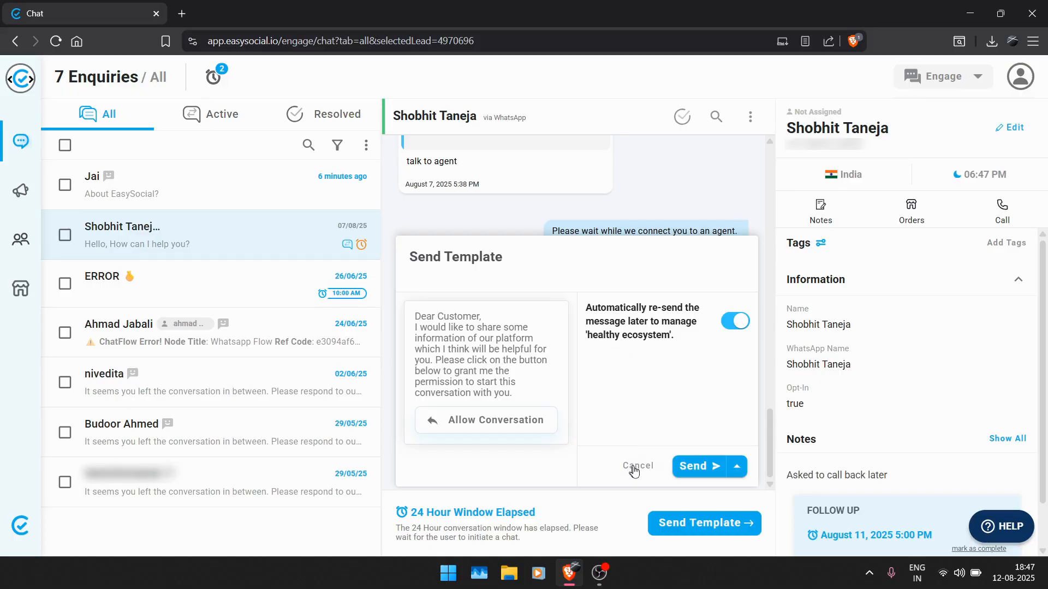
Step: Try to schedule the template message with August 15, 2025 as the sending date
click(736, 468)
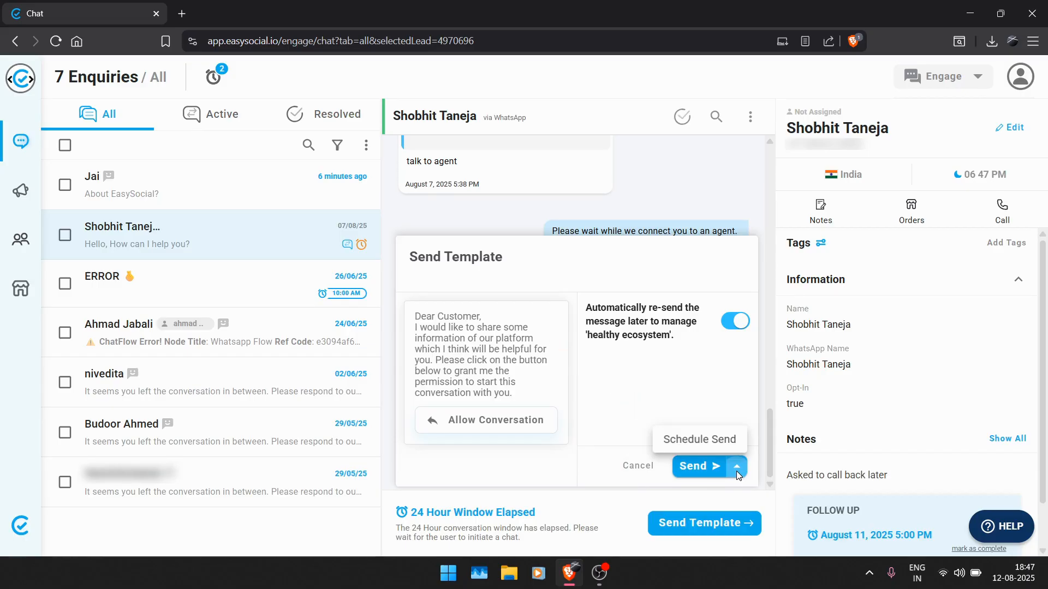
click(737, 475)
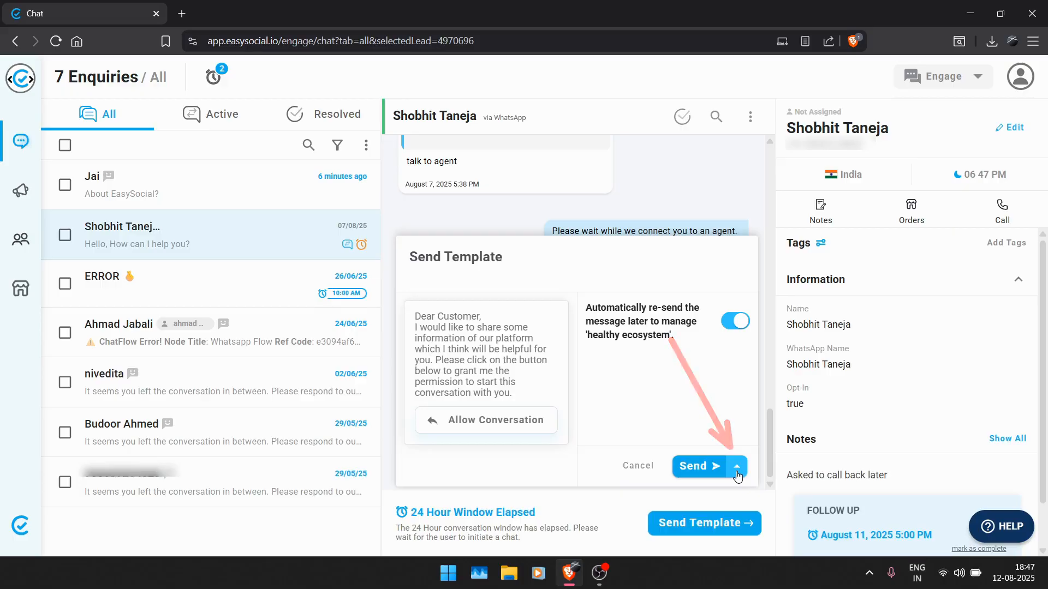
click(737, 473)
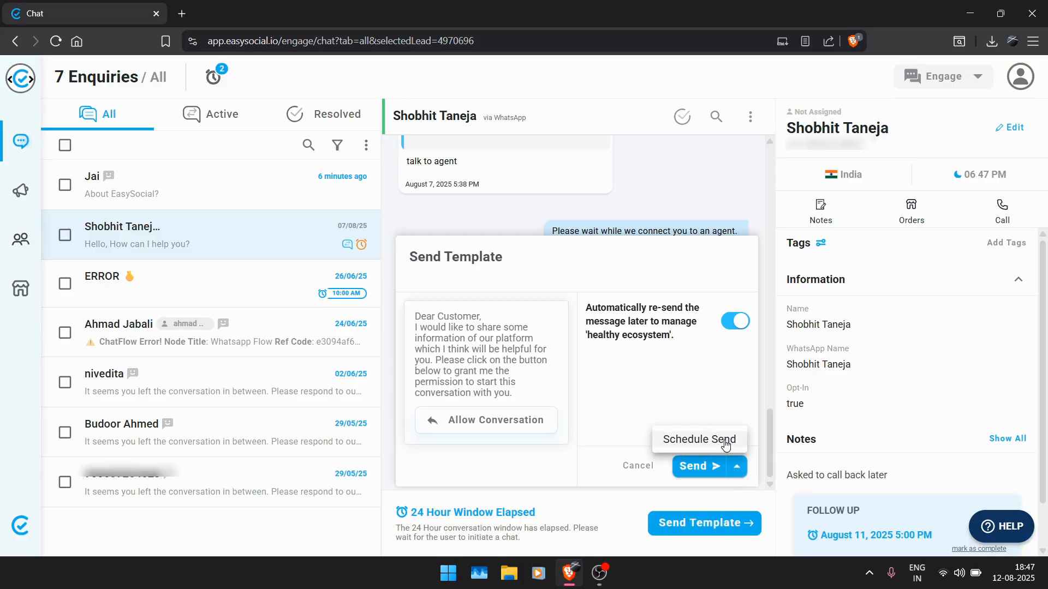
click(725, 442)
click(525, 336)
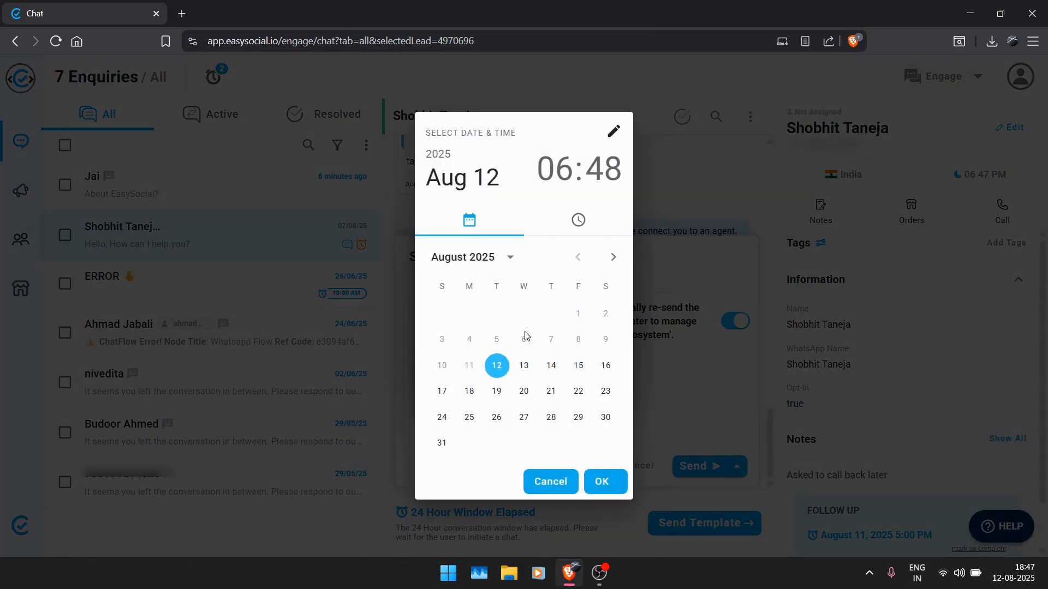
click(580, 366)
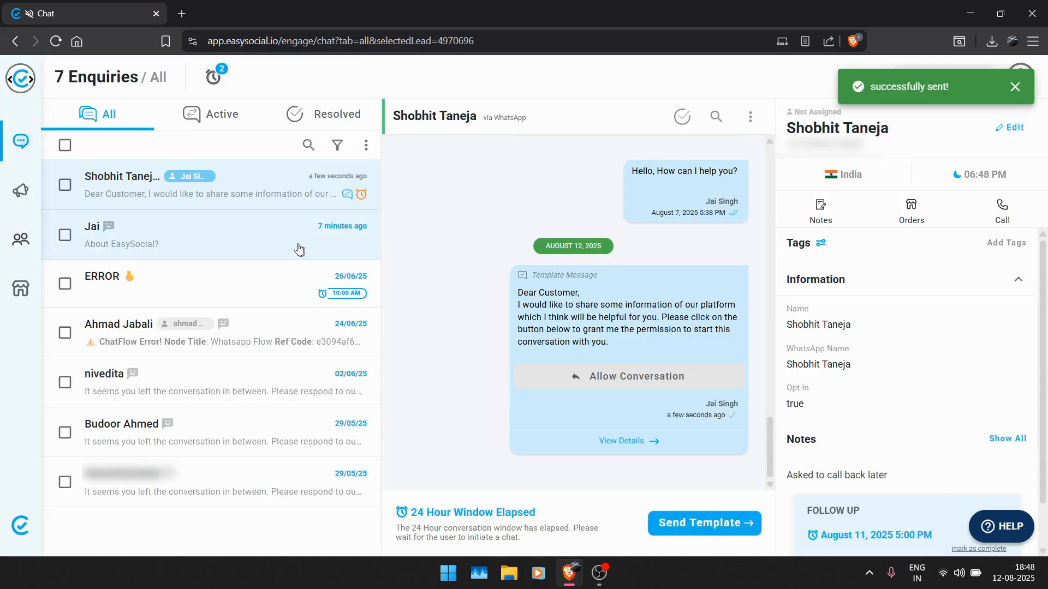
Step: Take control of the "About EasySocial?" conversation from the chatbot, ending the message "You are now talking with" with the agent's first name
click(297, 249)
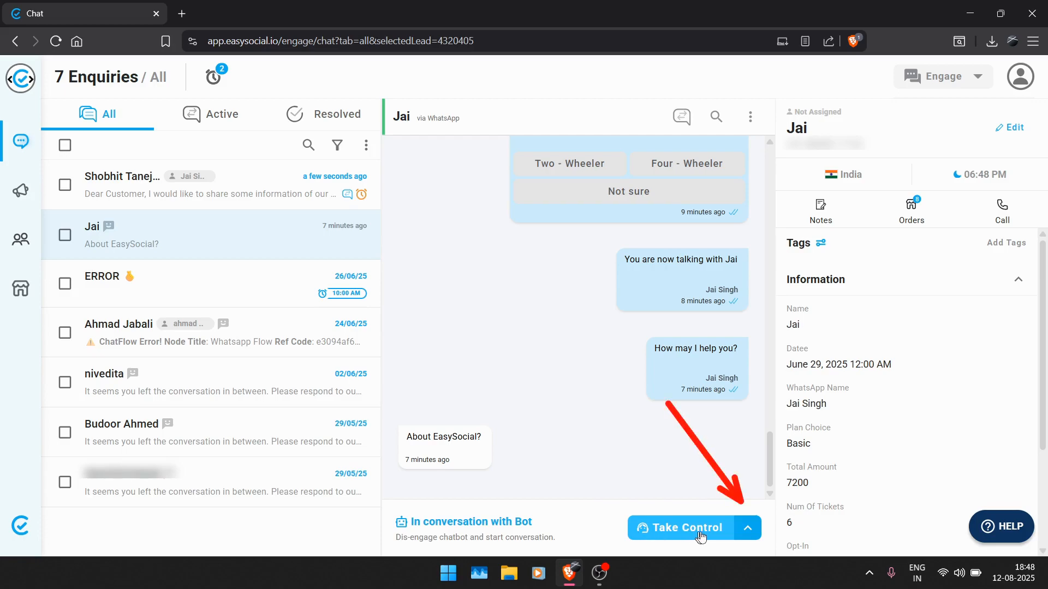
click(746, 536)
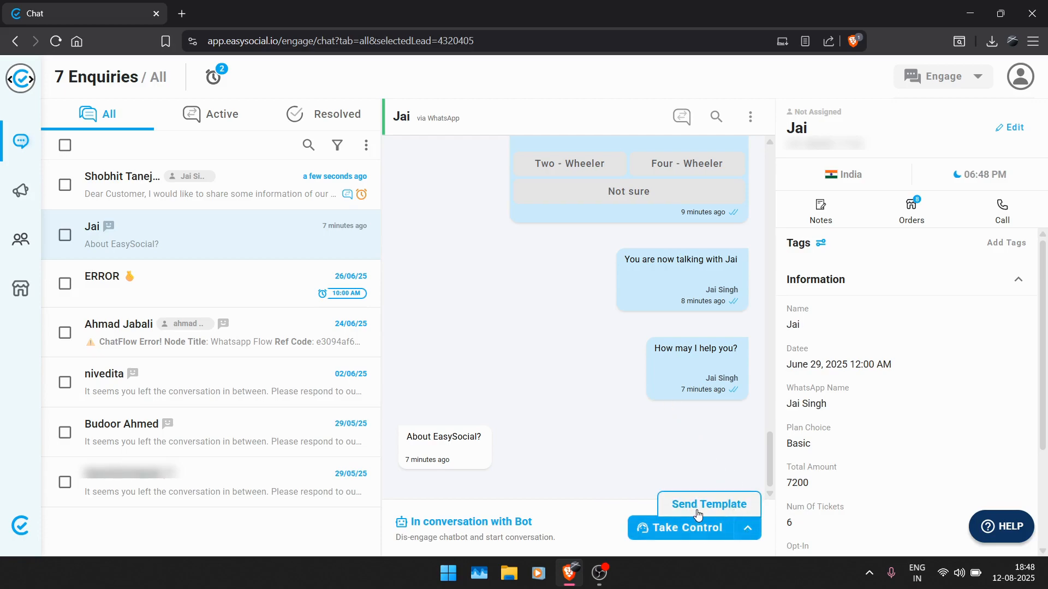
click(680, 528)
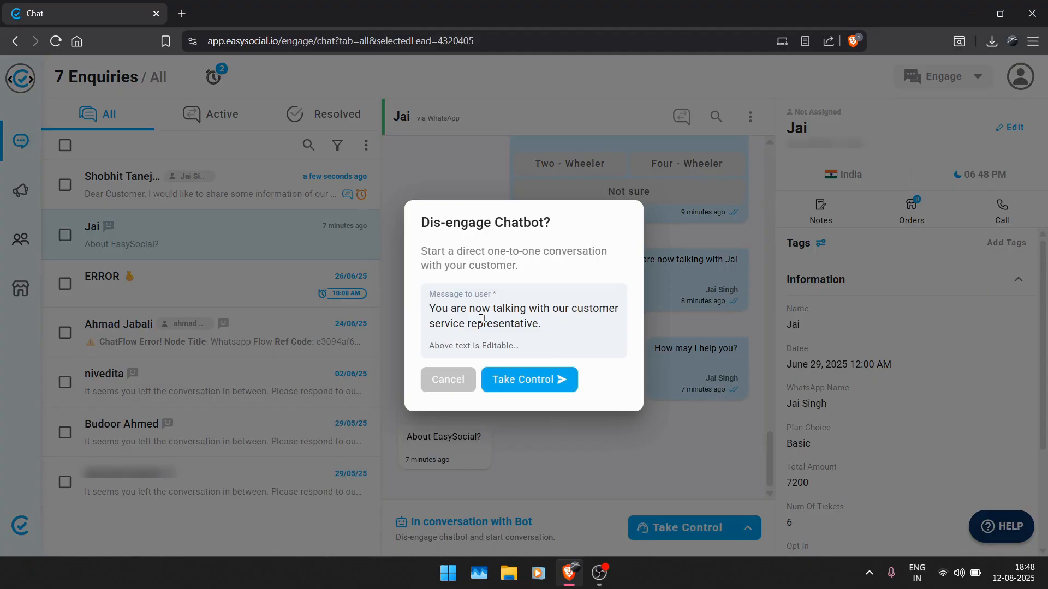
drag(551, 308, 569, 329)
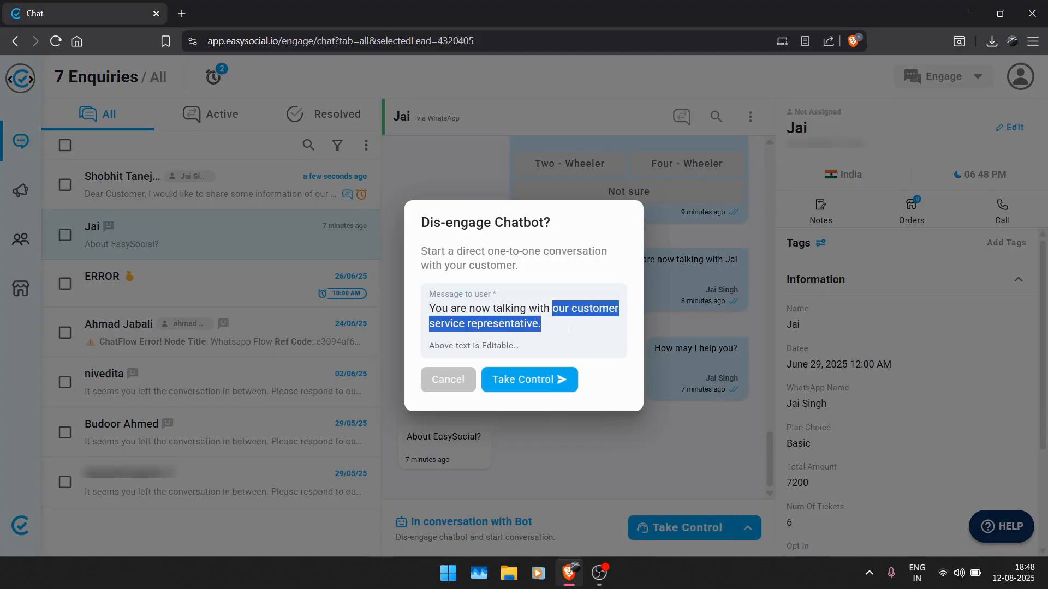
key(BackSpace)
text(Jai.)
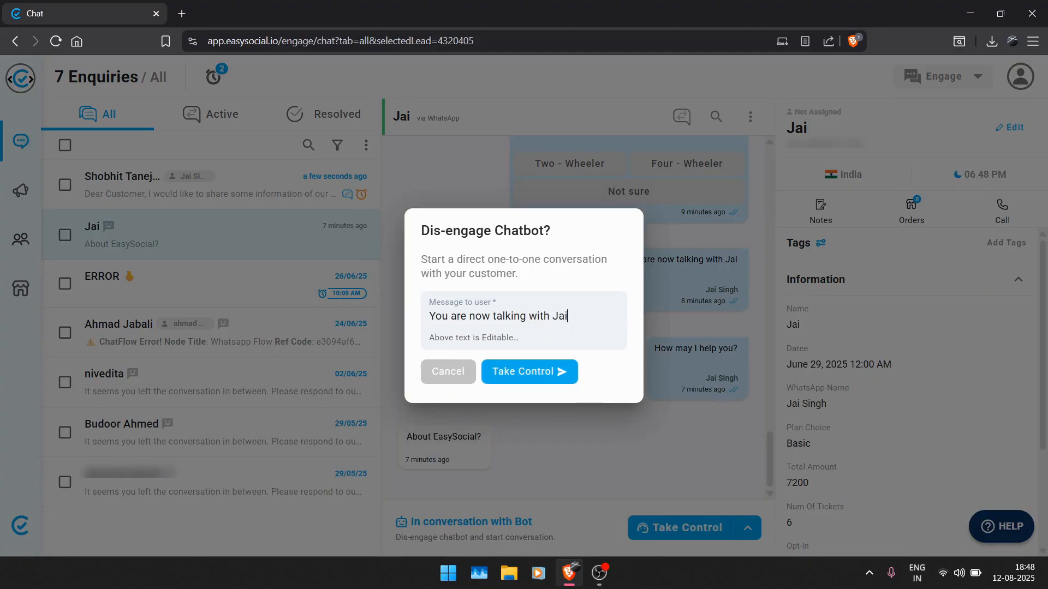
click(528, 383)
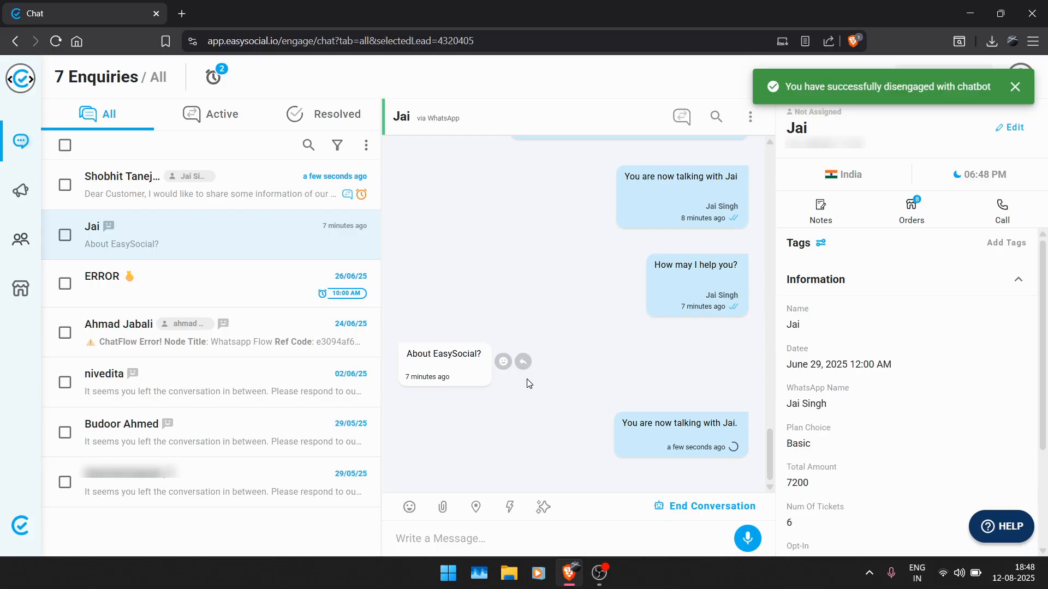
Step: Examine the emoji, attachment and location options available for composing a message in the conversation
click(414, 512)
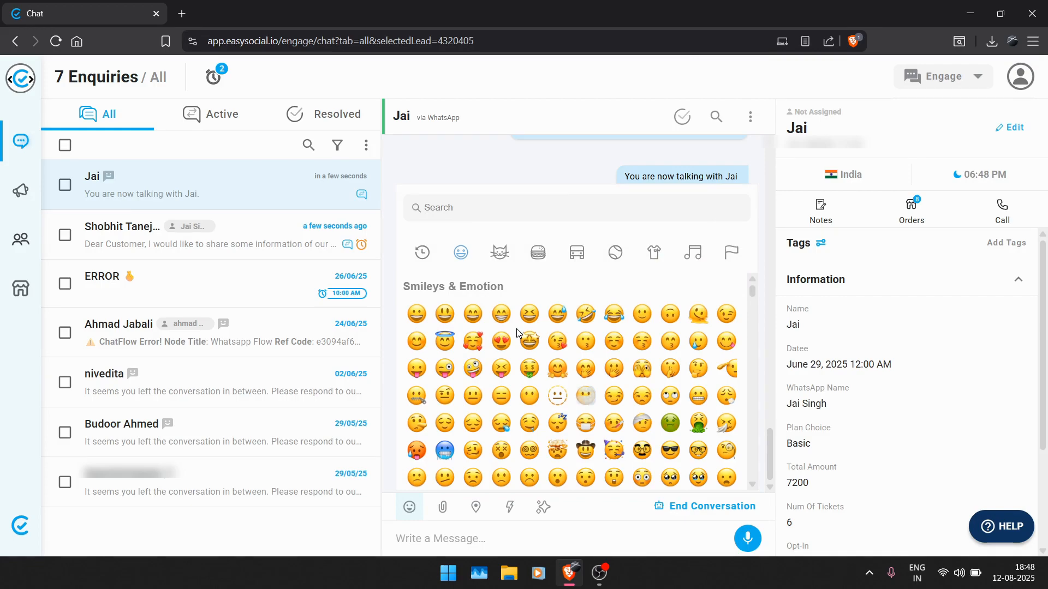
click(443, 507)
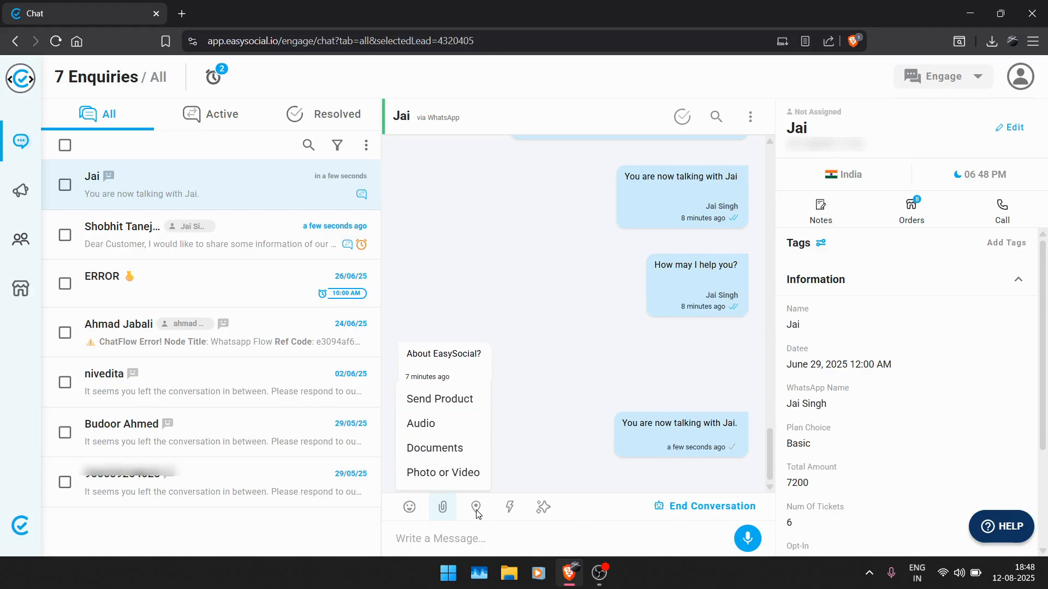
click(476, 513)
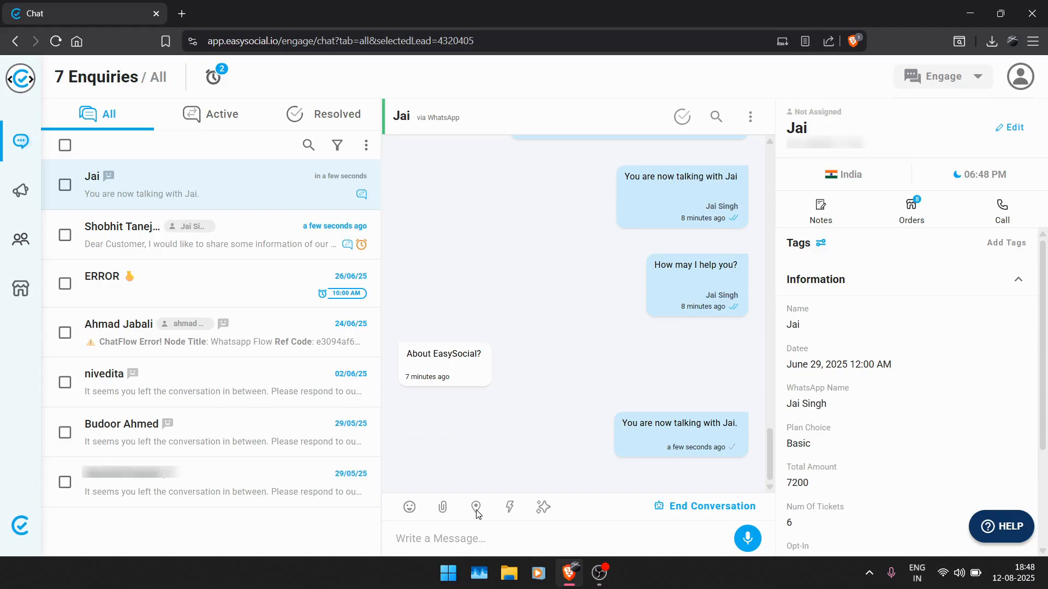
click(476, 512)
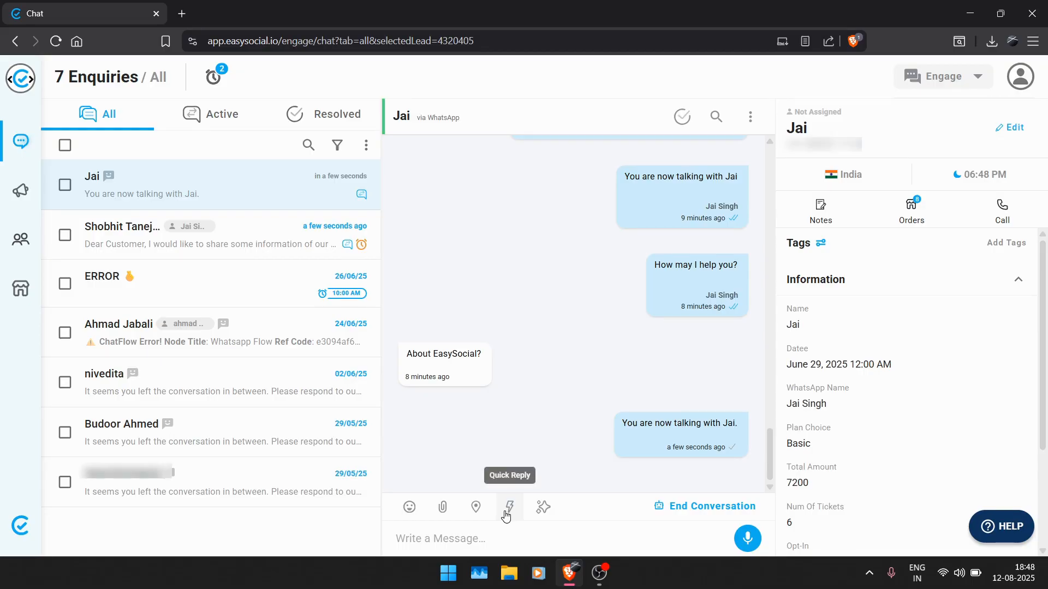
Step: Create a quick reply with the shortcut /Greetings and the message "Hii, Greetings of the day, How may I help you?"
click(506, 515)
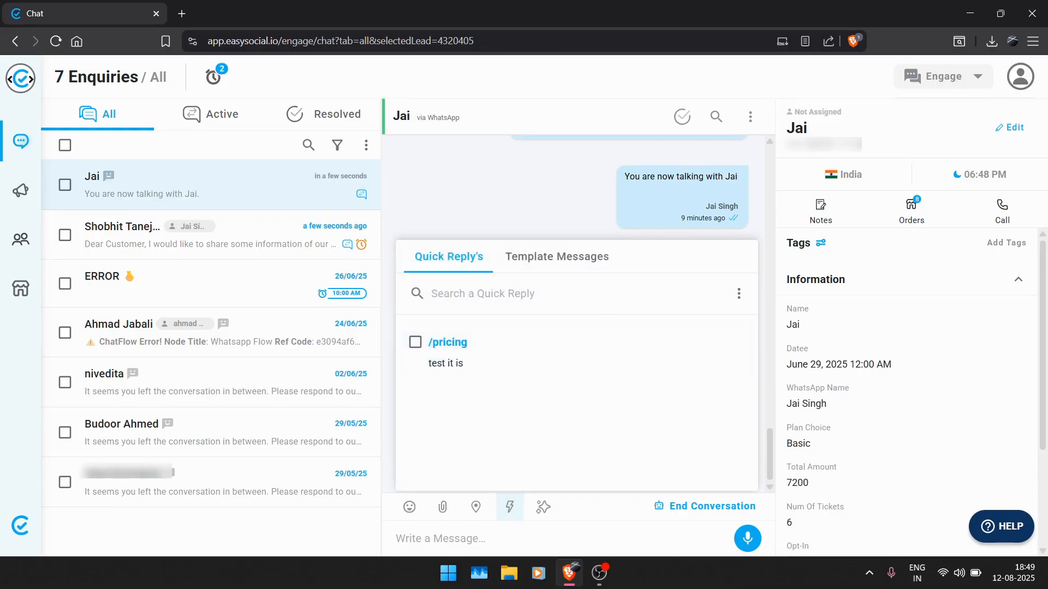
click(739, 294)
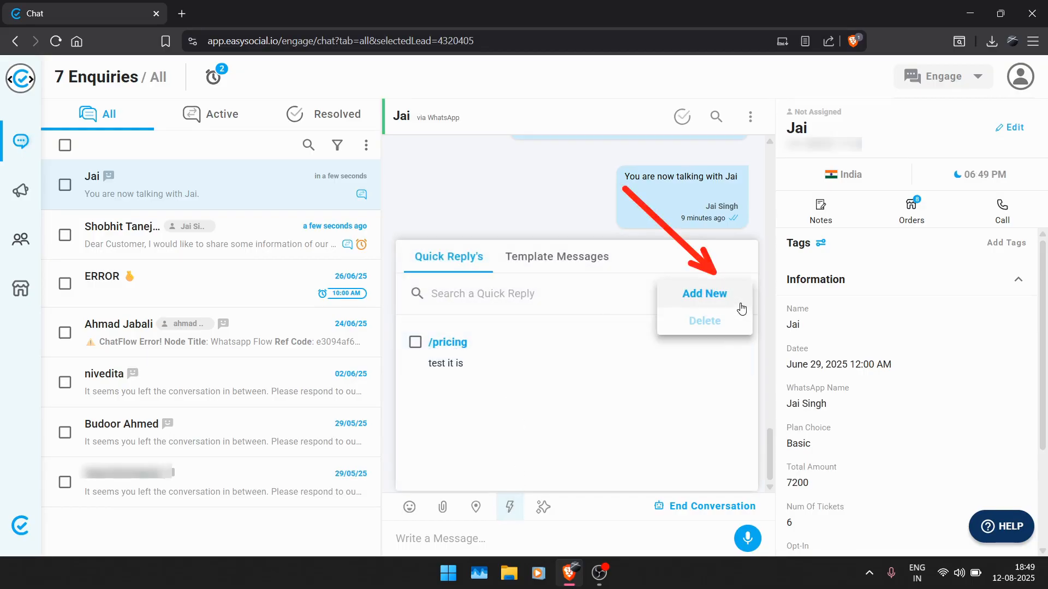
click(704, 295)
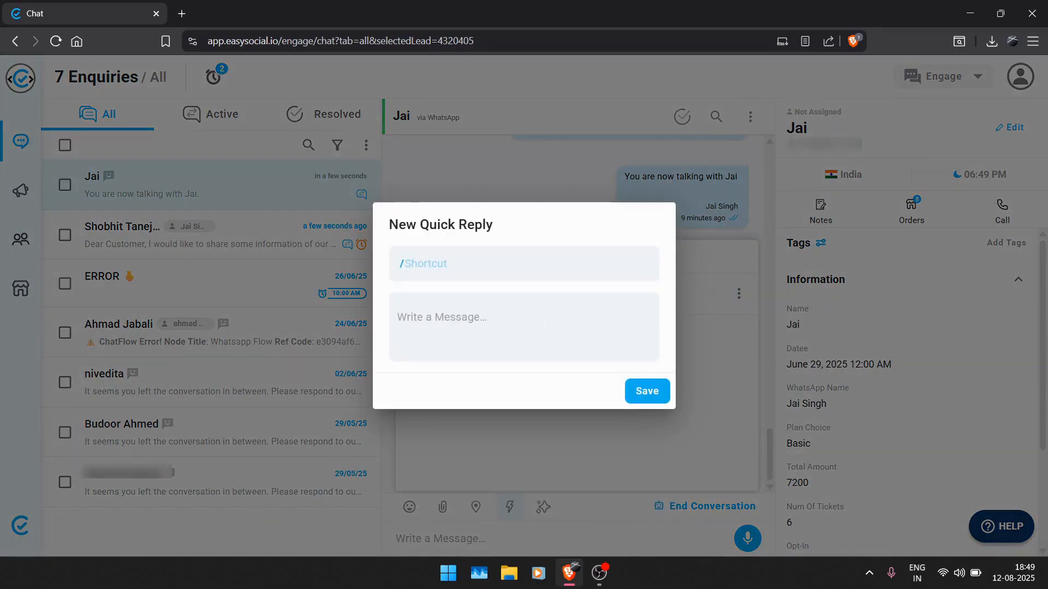
click(466, 267)
text(Greetings)
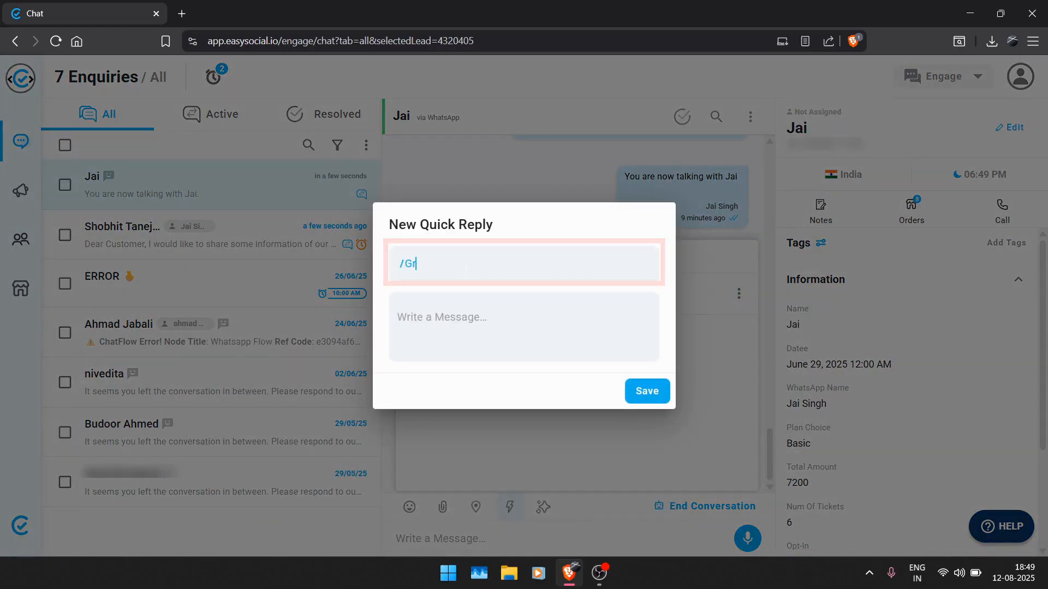
click(469, 318)
text(Hii)
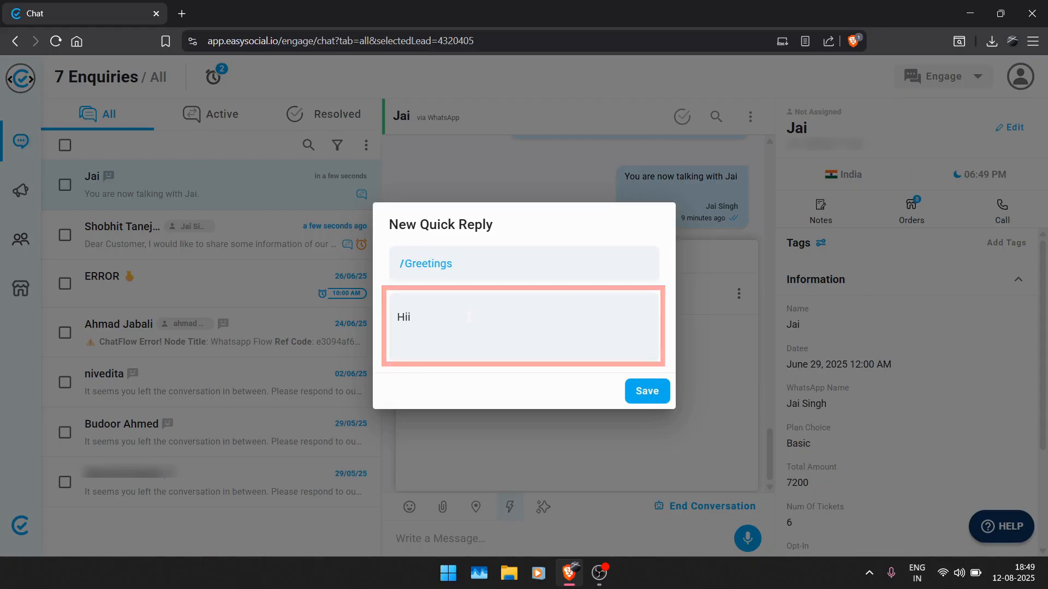
text(, Greetings of the day, How may I help you?)
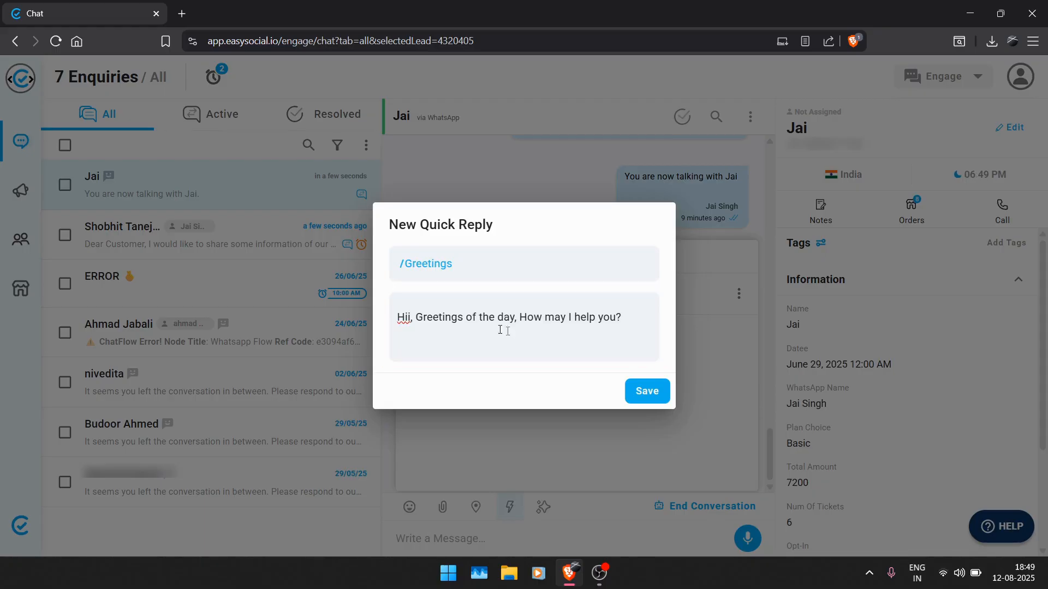
click(644, 395)
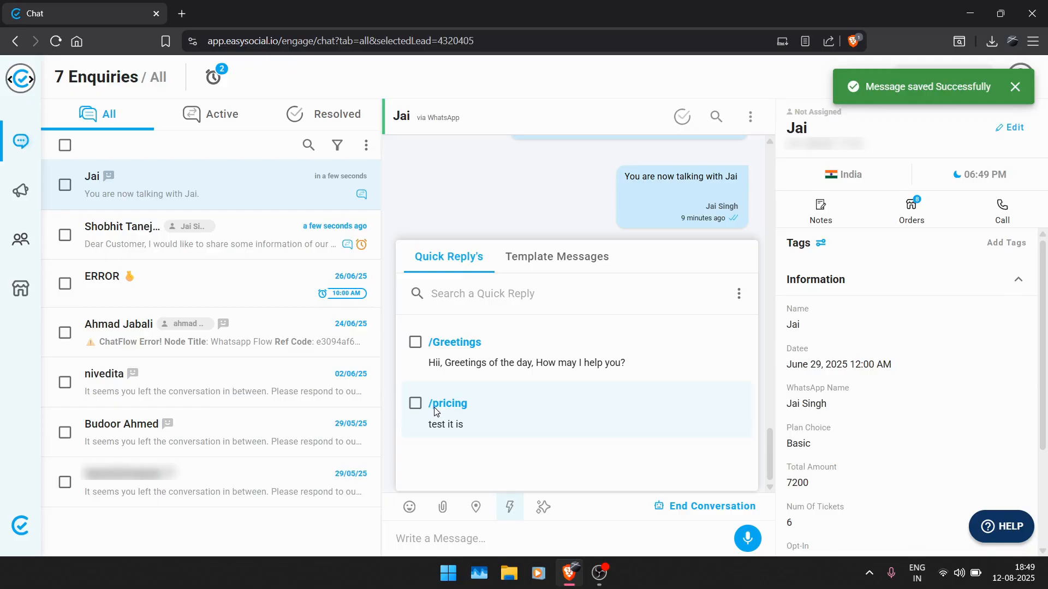
Step: Delete the /pricing quick reply from the saved quick replies
click(415, 403)
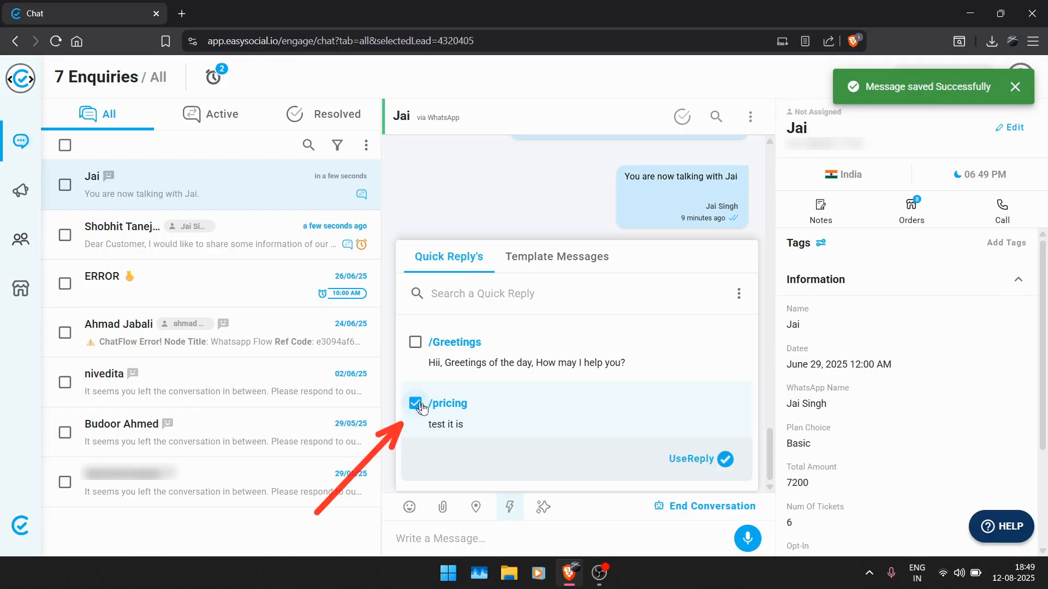
click(739, 294)
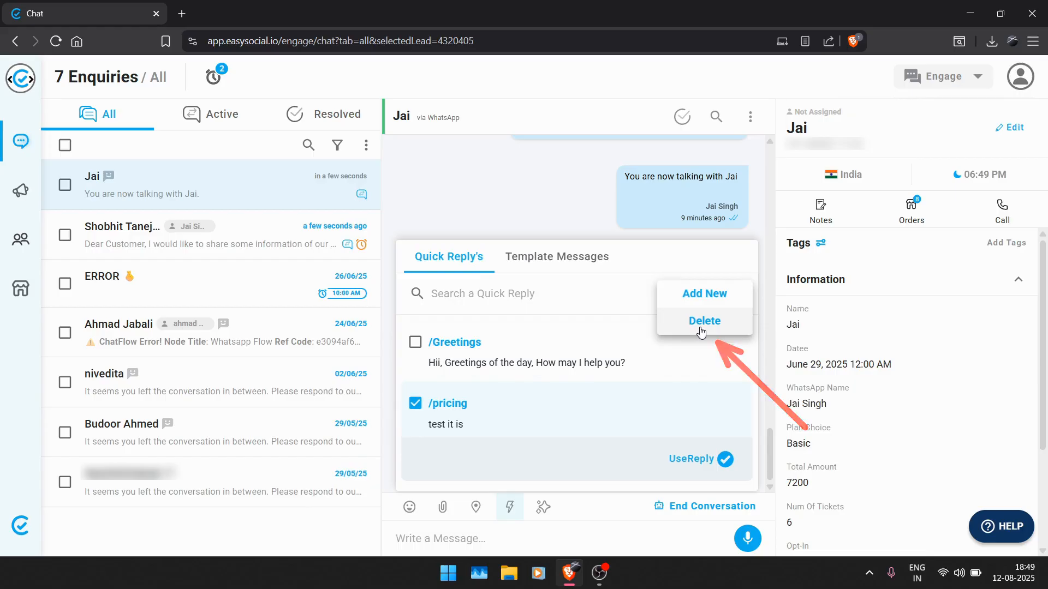
click(696, 332)
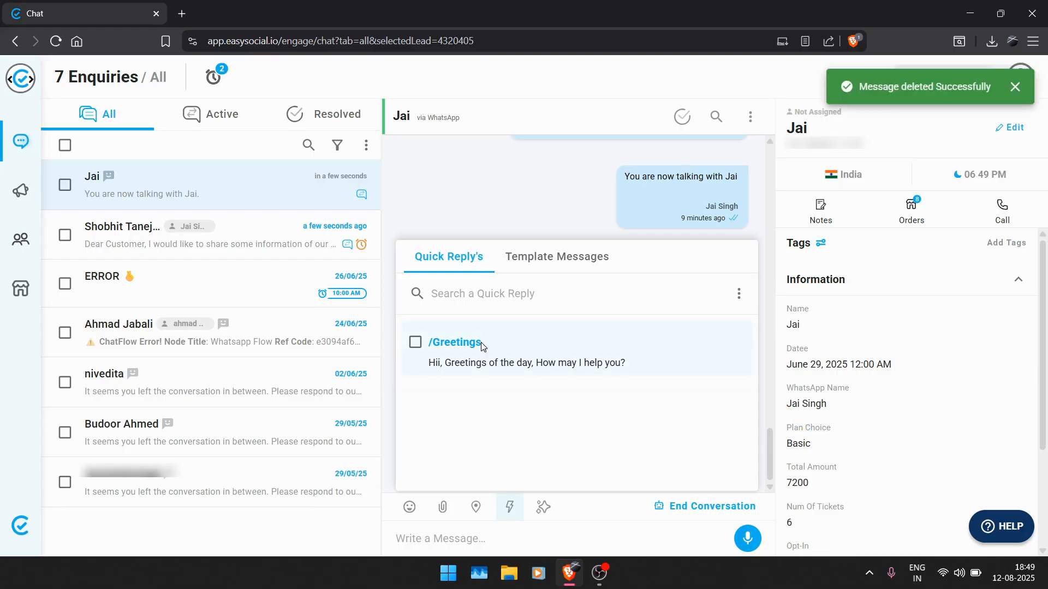
Step: Send the /Greetings quick reply to the customer in the open conversation
click(415, 345)
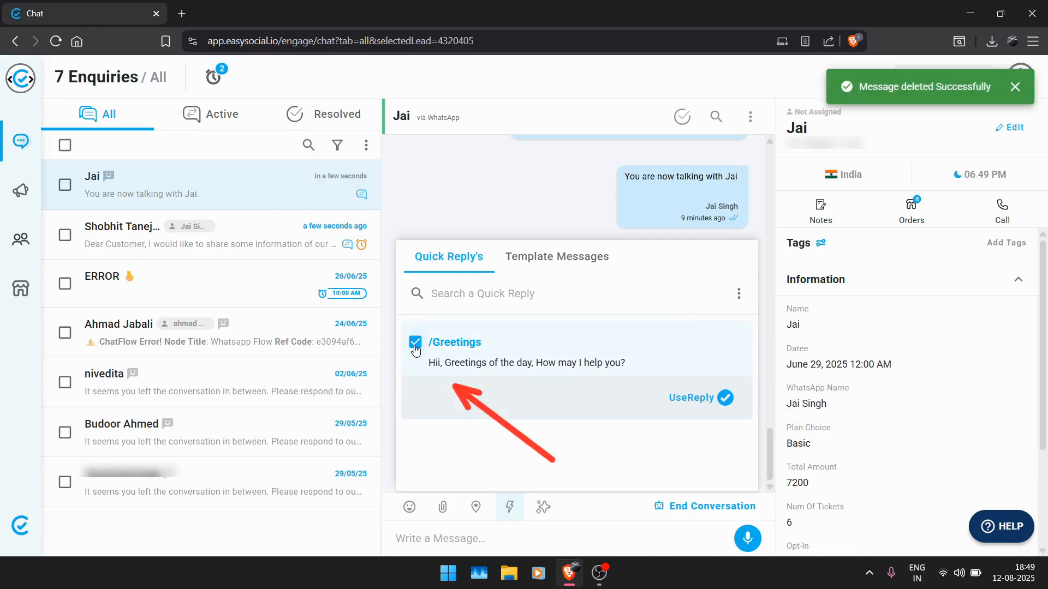
click(720, 403)
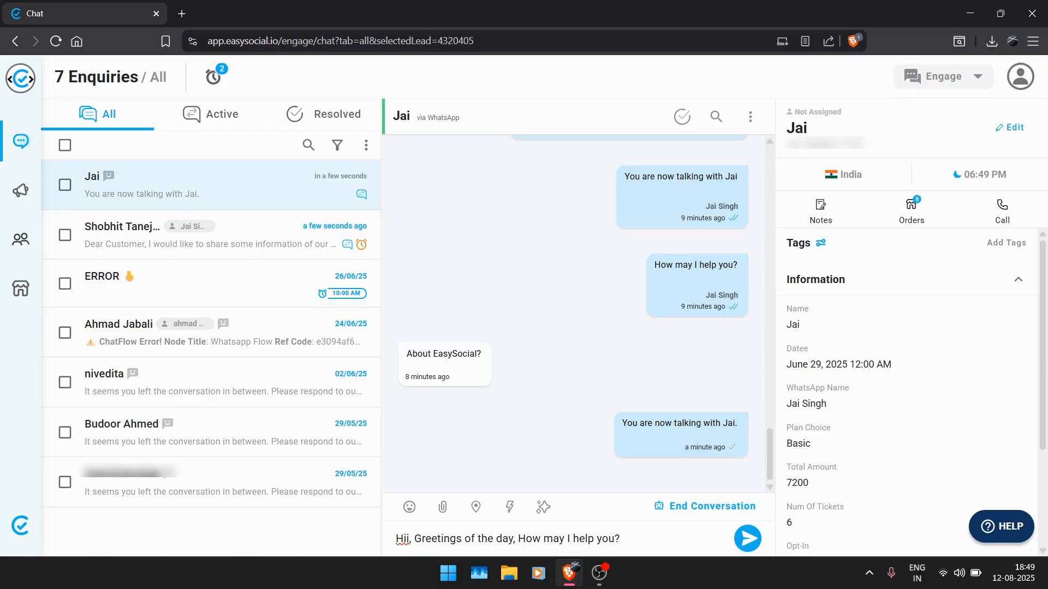
key(Return)
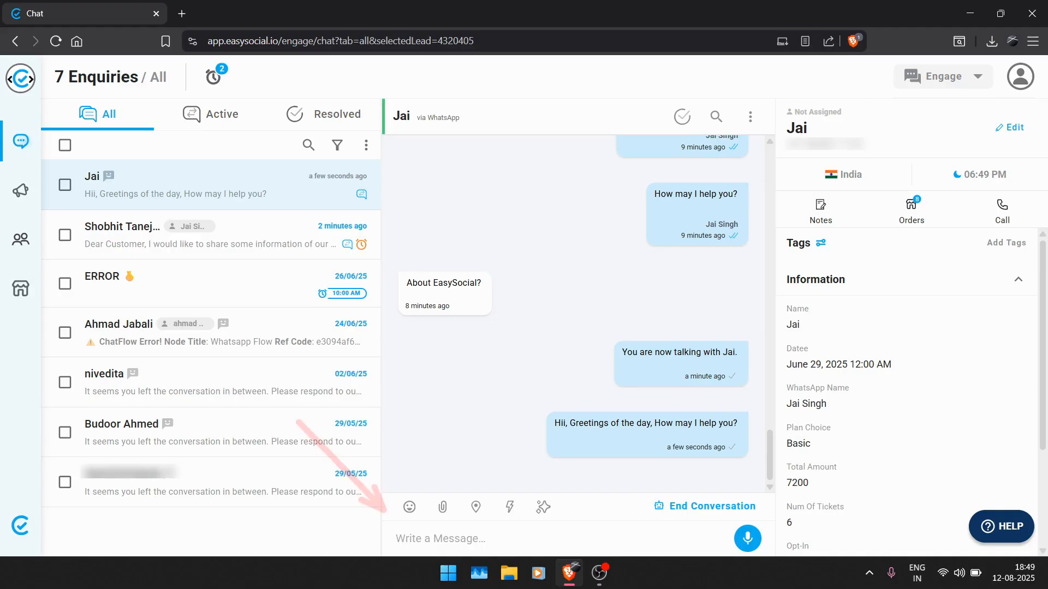
Step: Fill the message box with the /Greetings quick reply by looking up its shortcut with "/gr"
text(/gr)
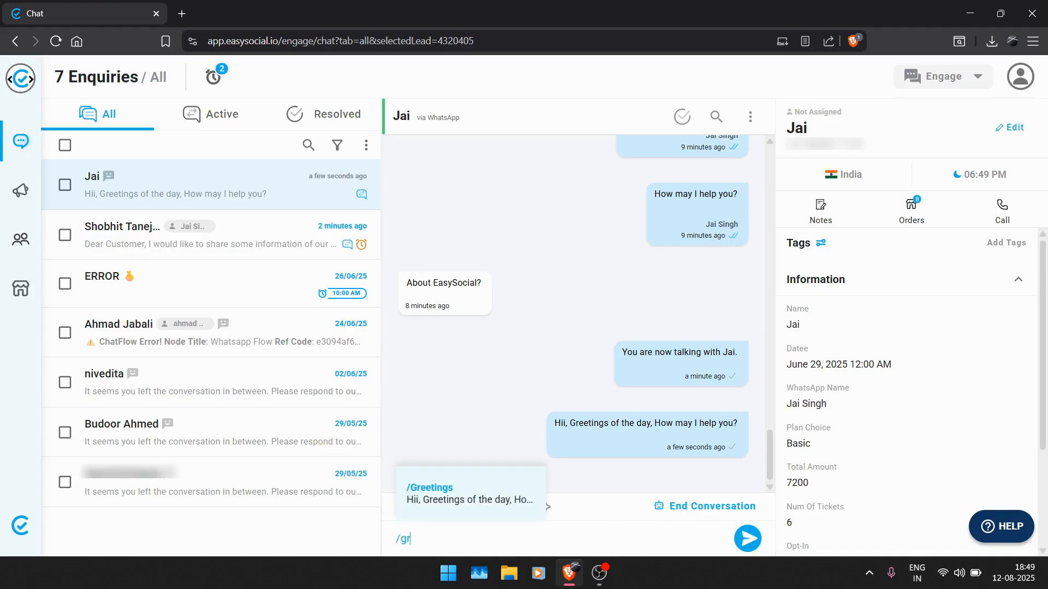
click(445, 499)
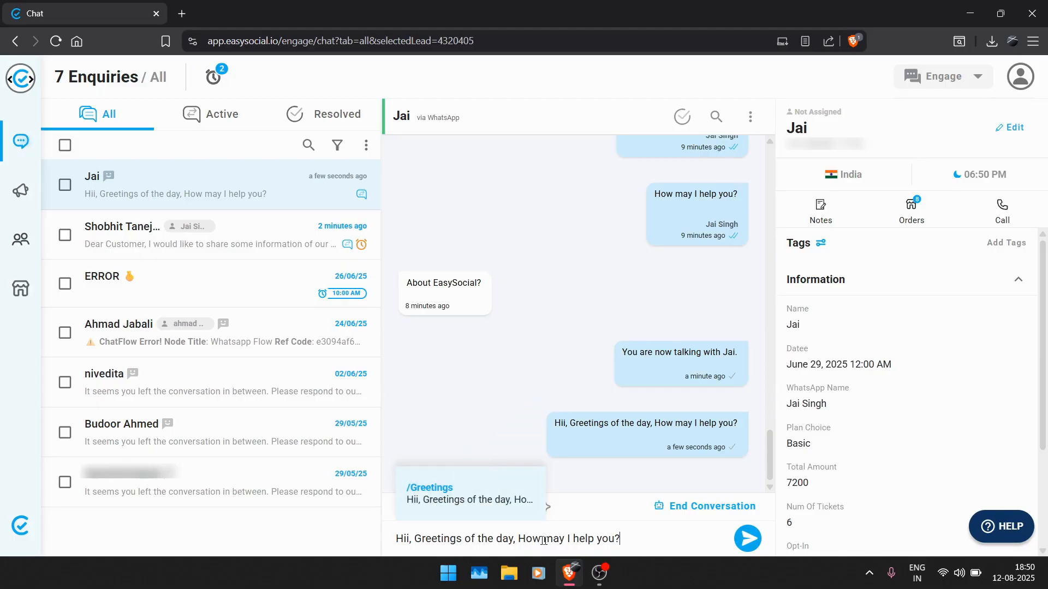
key(Return)
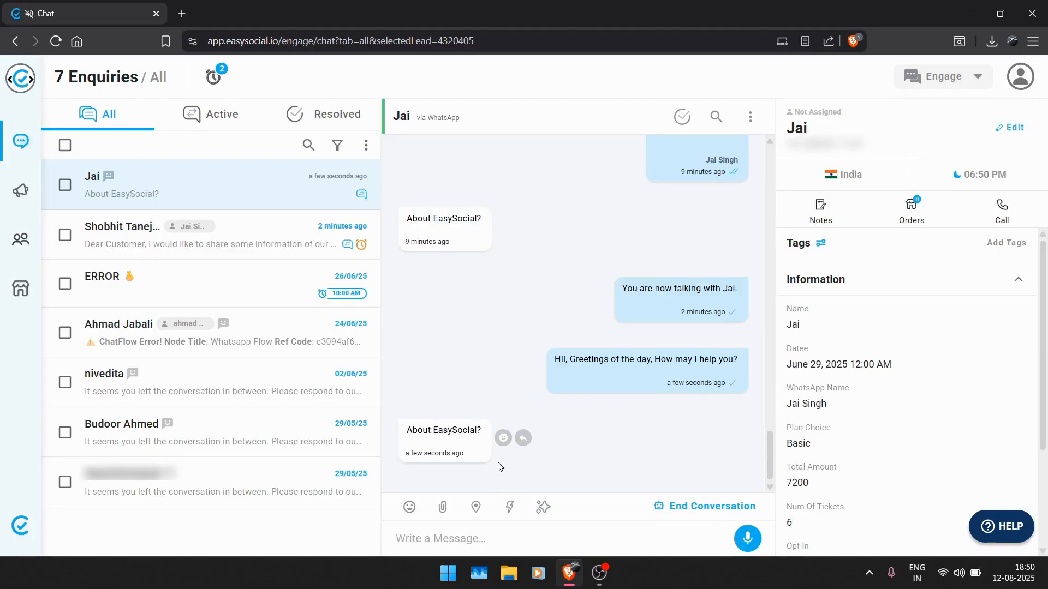
Step: Reply to the customer's latest "About EasySocial?" message with the AI-generated answer, adding "Hi there," at its start
click(524, 439)
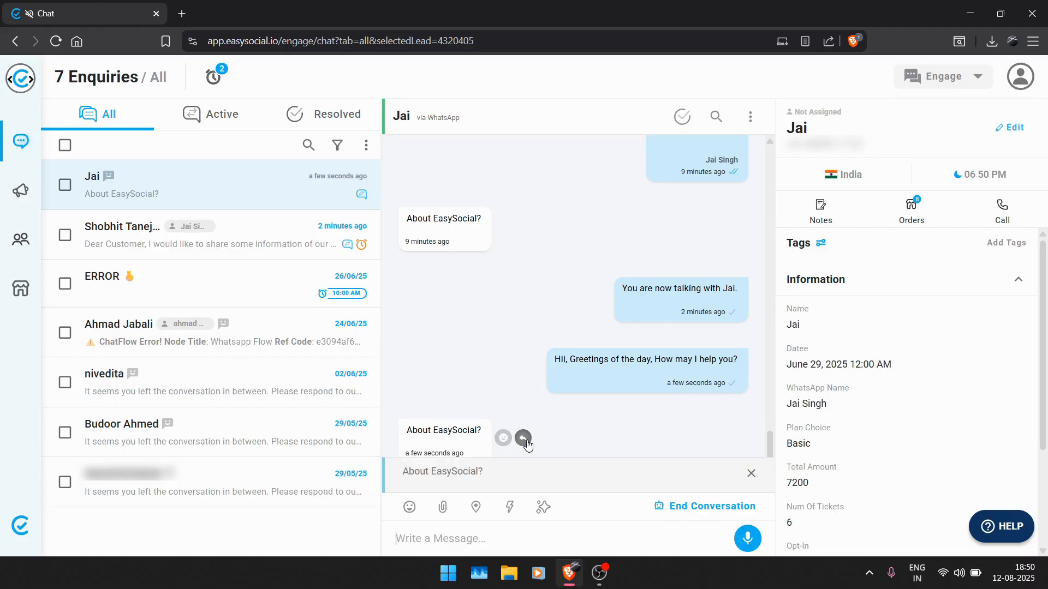
click(545, 509)
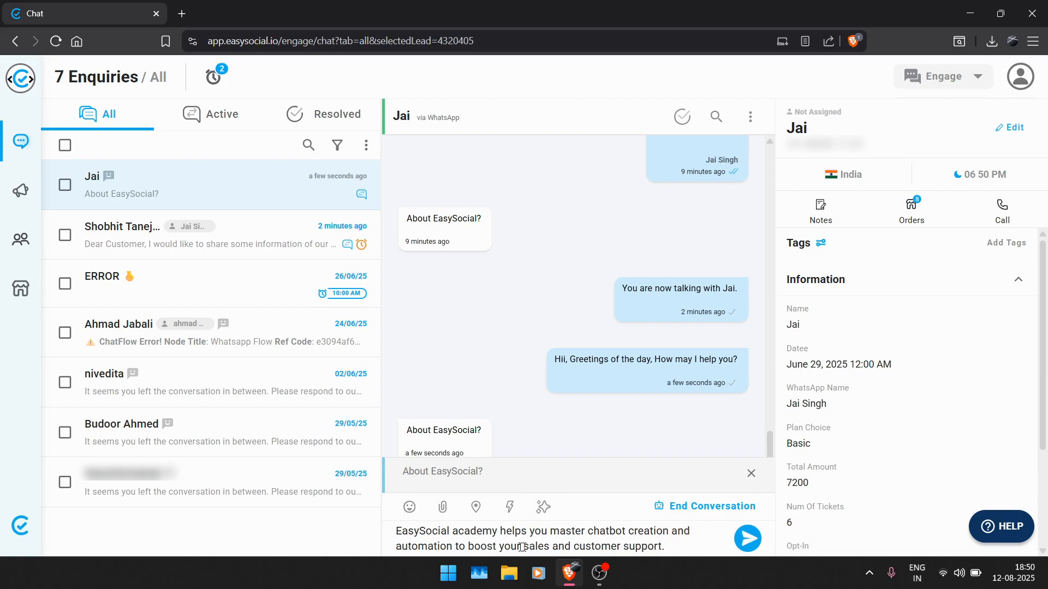
click(396, 531)
text(H)
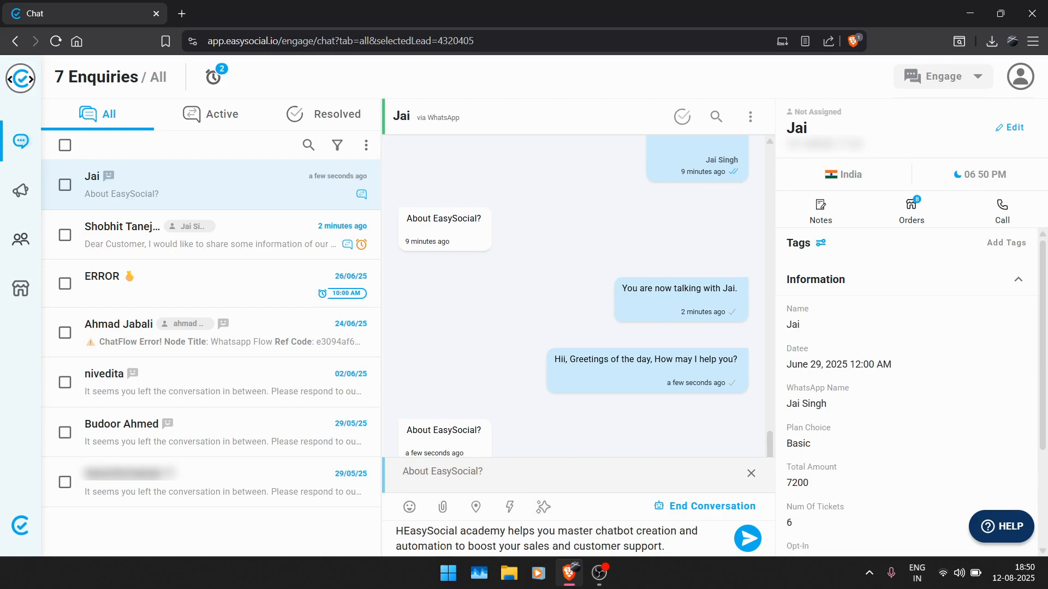
text(i)
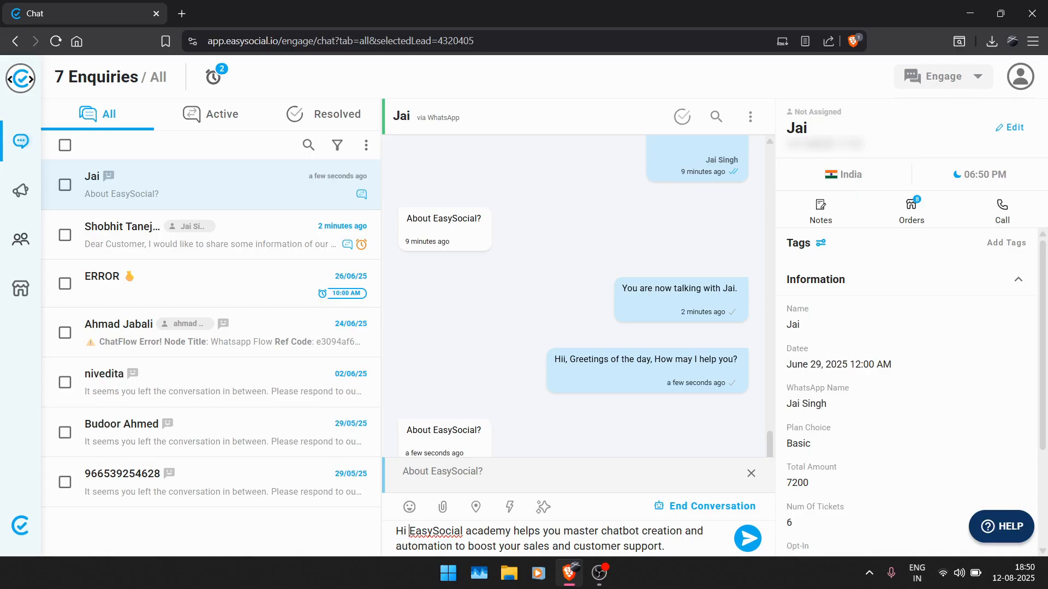
key(Return)
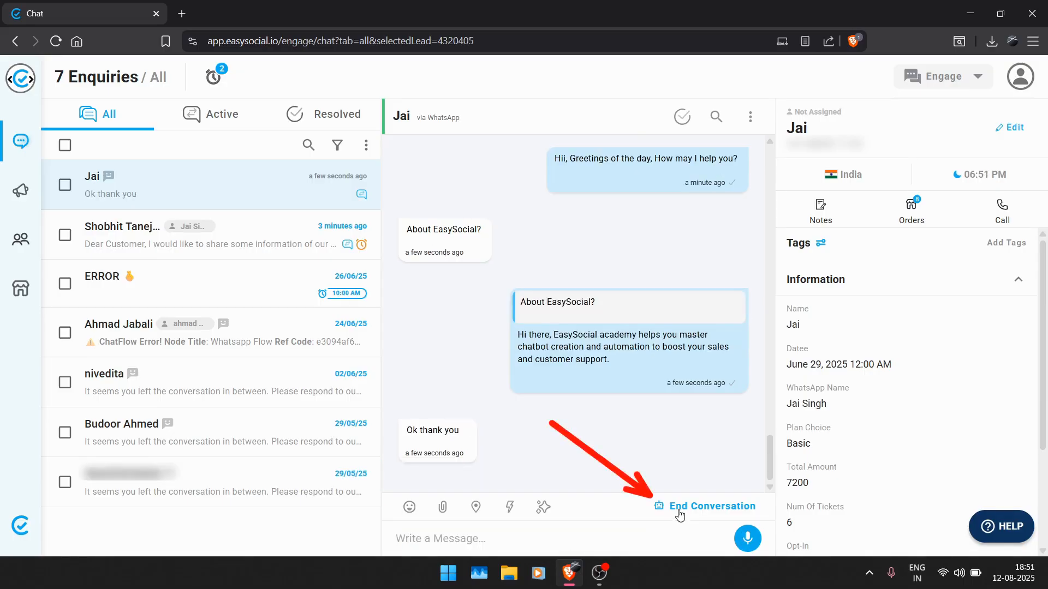
Step: End the conversation to return it to the bot, and switch its status to active and back to resolved
click(679, 510)
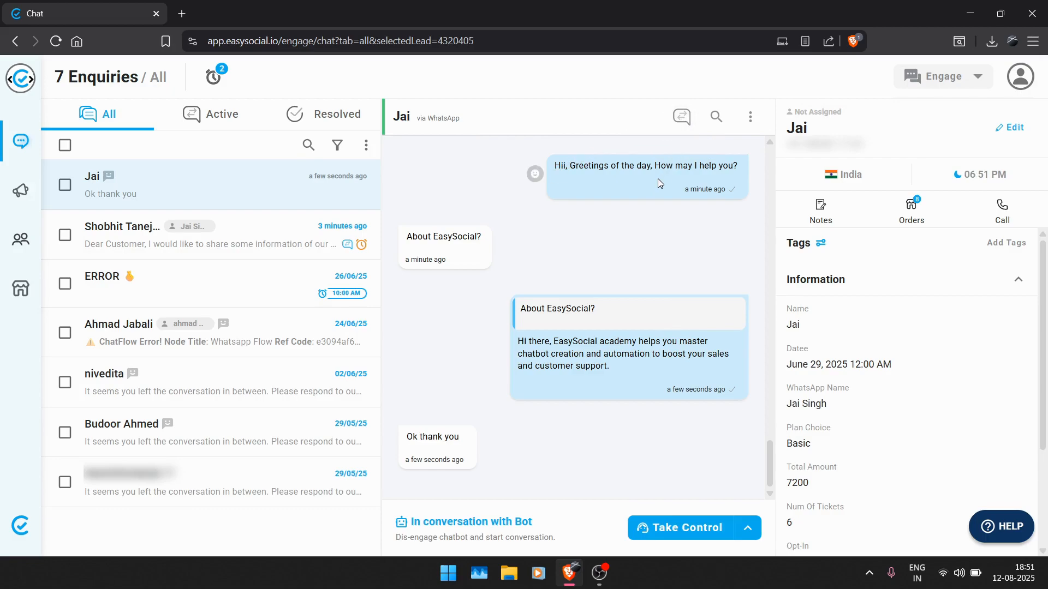
click(682, 117)
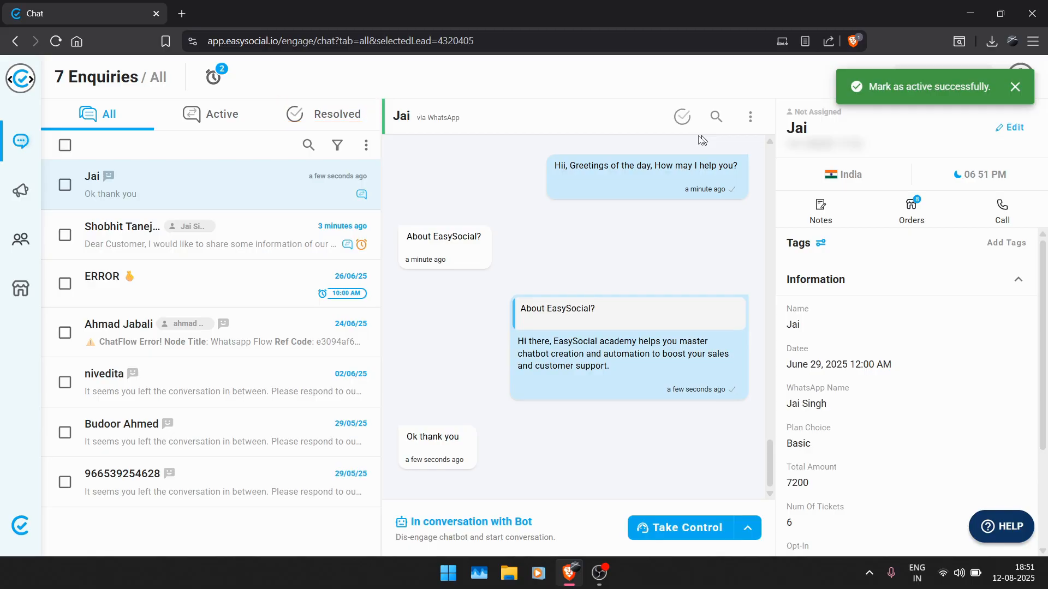
click(682, 117)
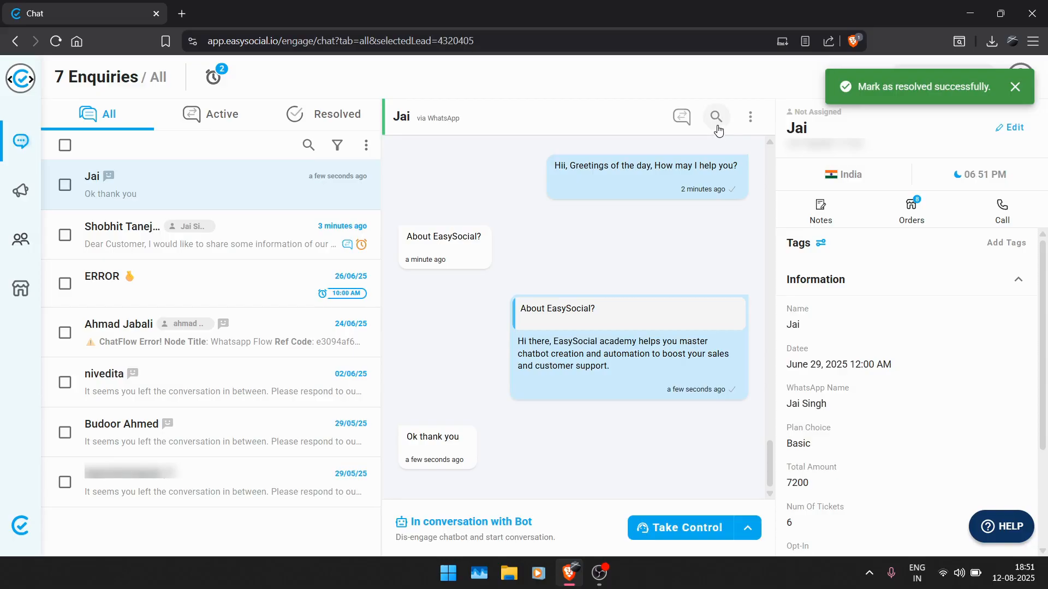
Step: Search the conversation's messages for "image", go to a matching message in the chat, and close the search
click(722, 124)
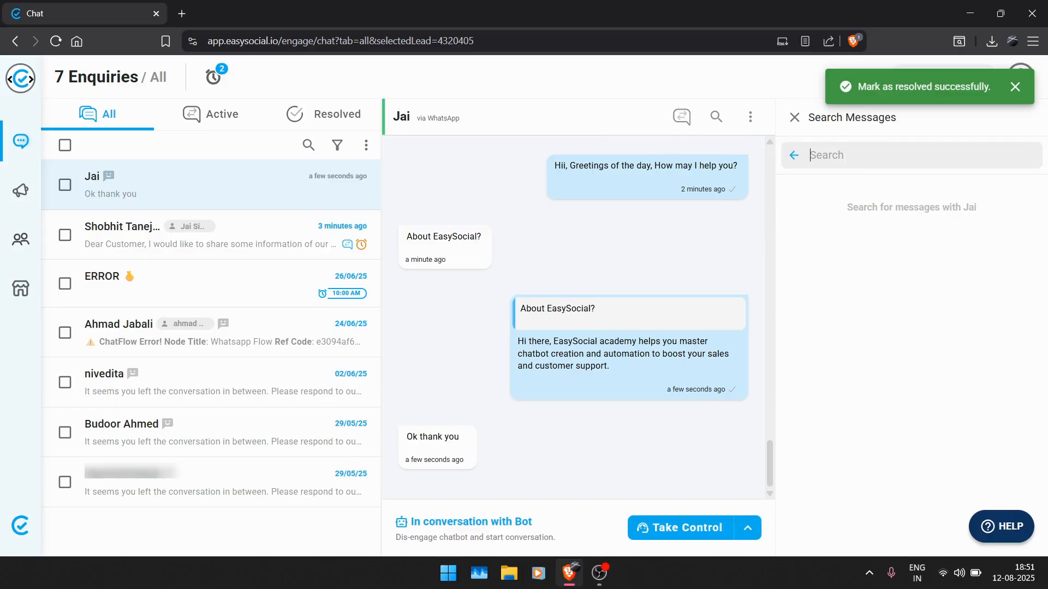
text(image)
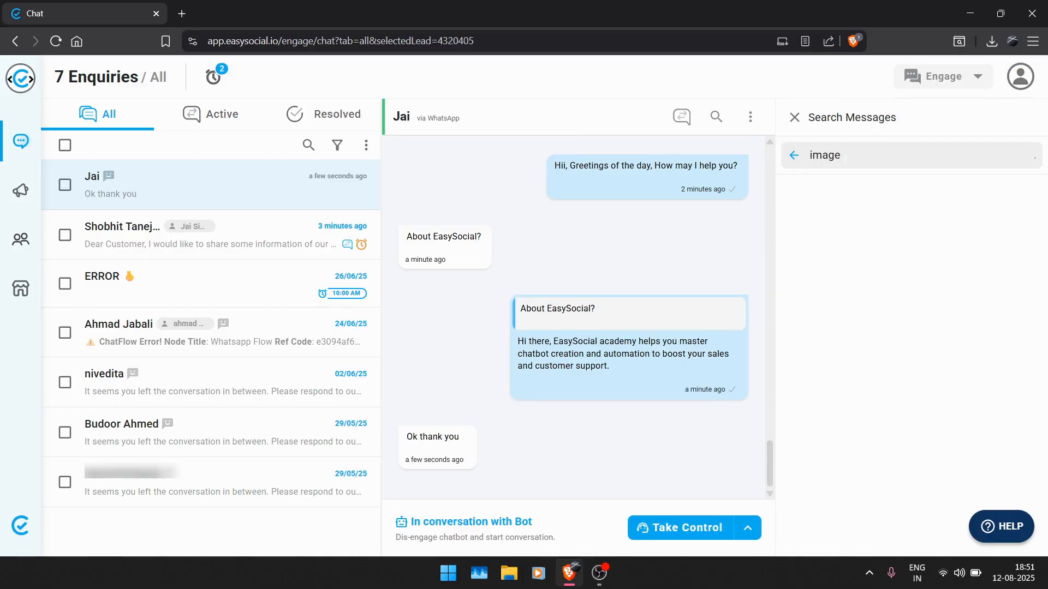
click(861, 219)
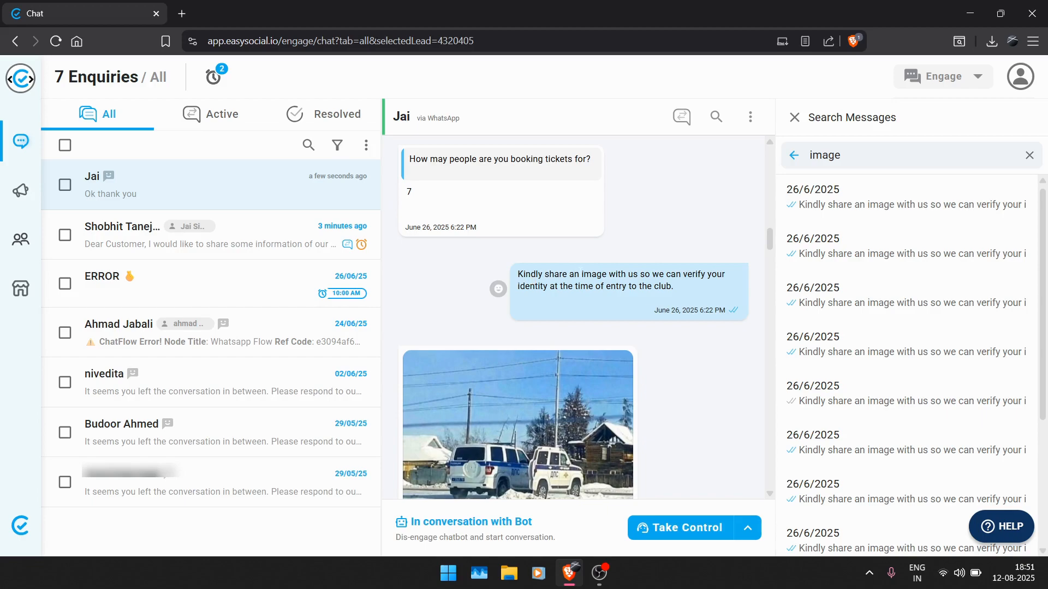
click(795, 118)
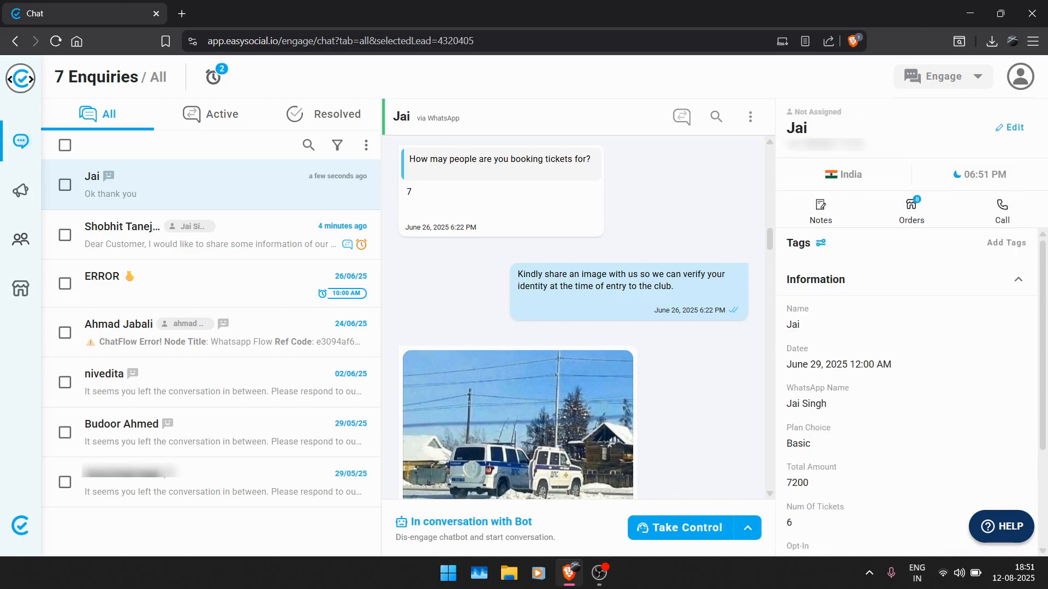
Step: Assign the open conversation's lead to the second team member in the member list
click(751, 116)
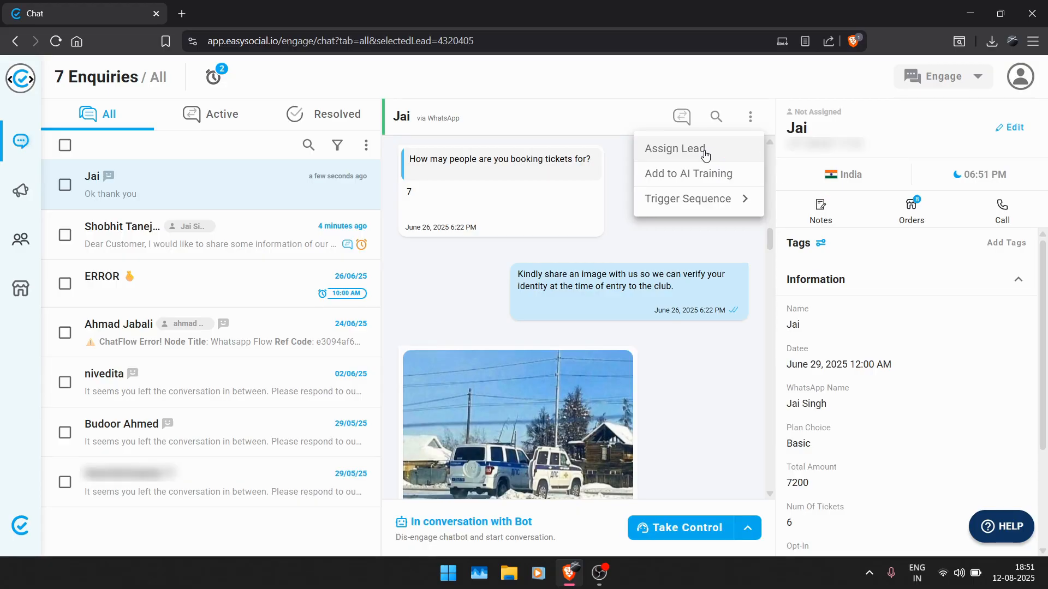
click(712, 150)
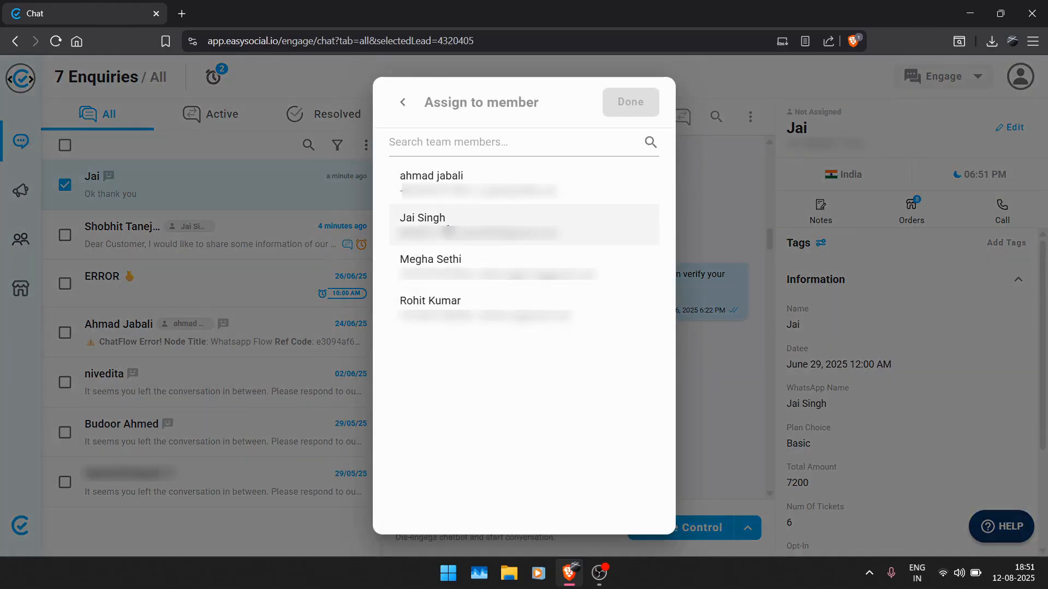
click(448, 222)
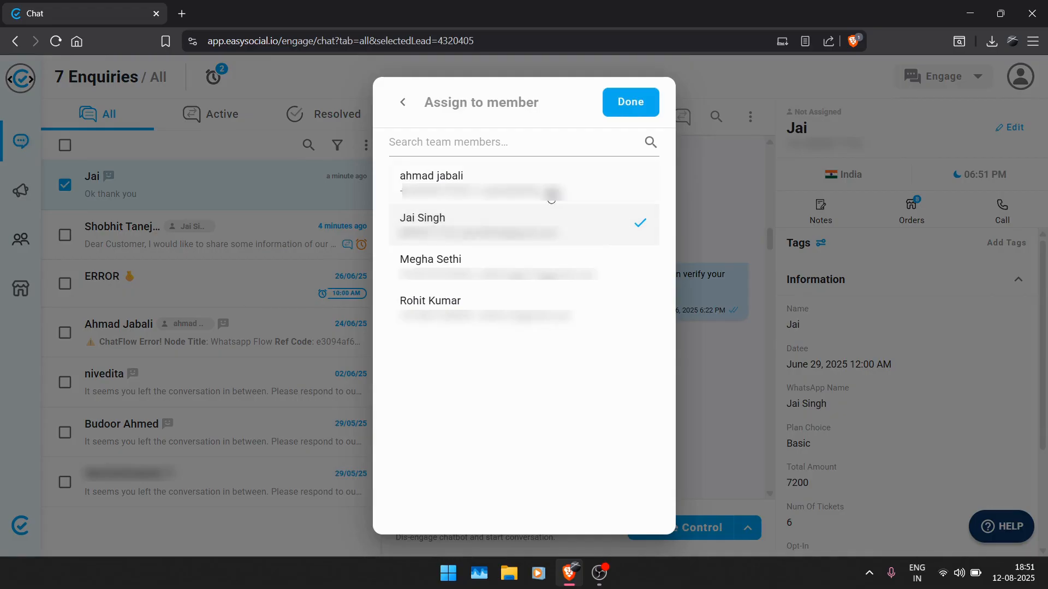
click(629, 103)
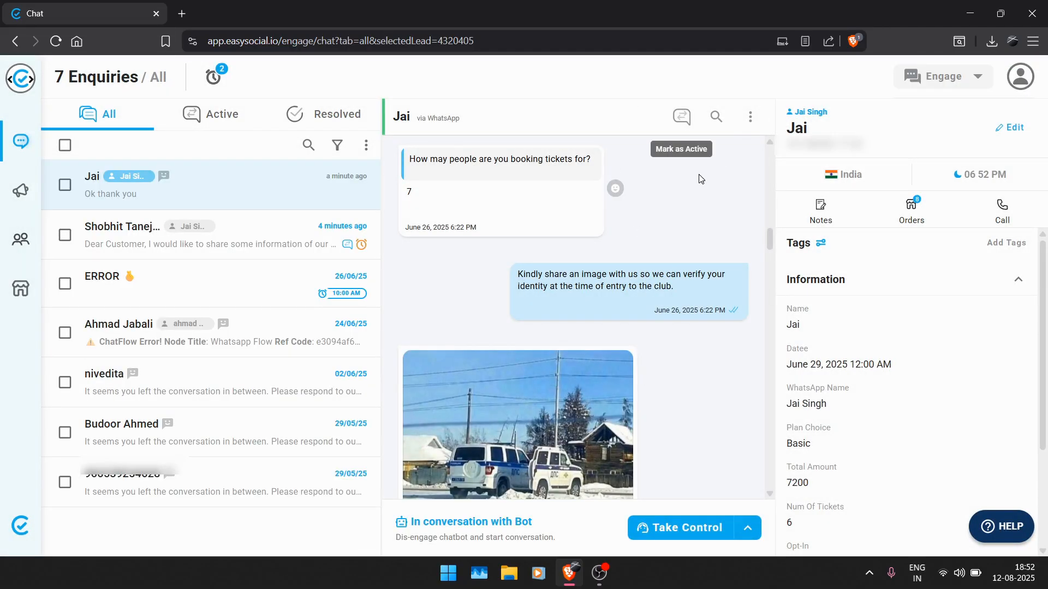
Step: Trigger the Automobile marketing sequence for the open conversation's lead
click(751, 117)
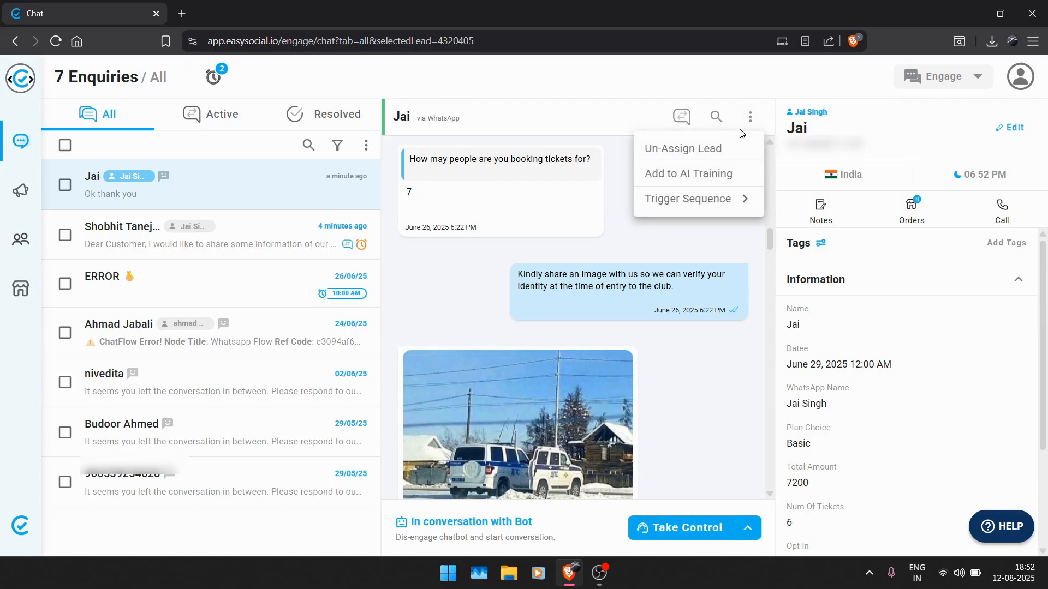
mouse_move(726, 205)
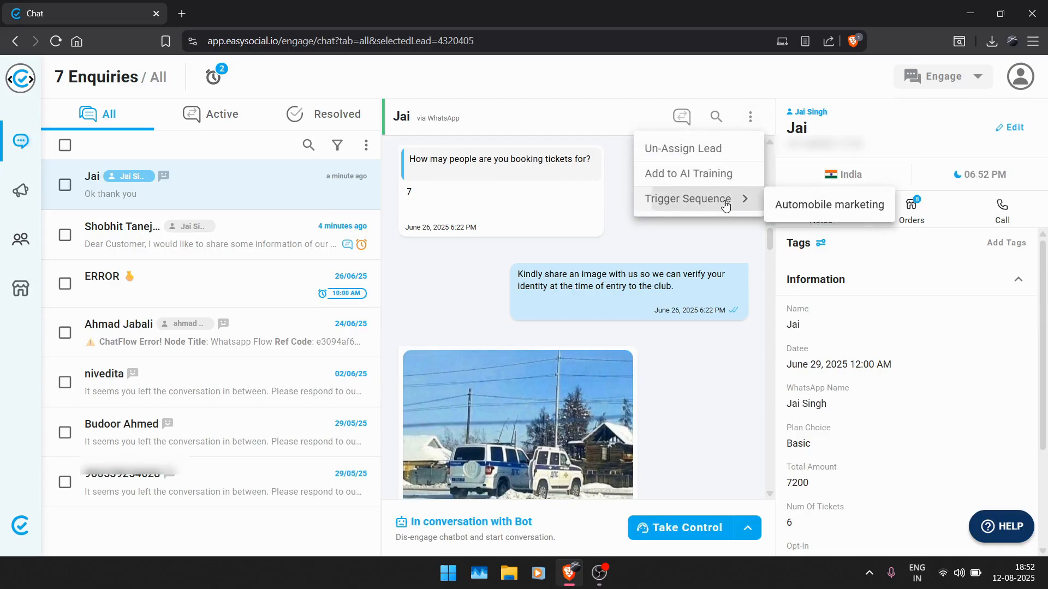
click(799, 206)
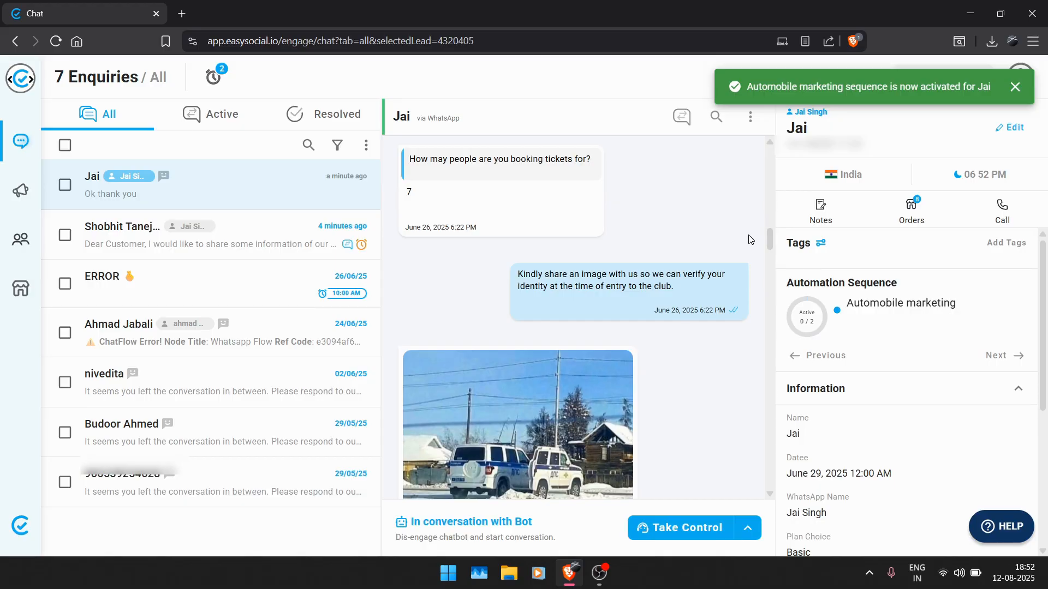
mouse_move(866, 337)
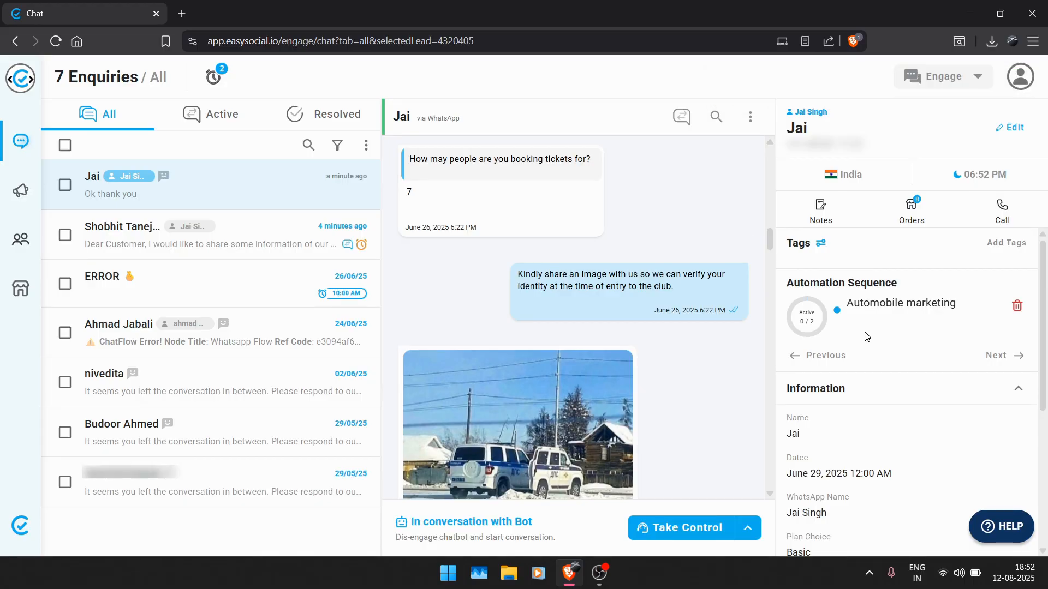